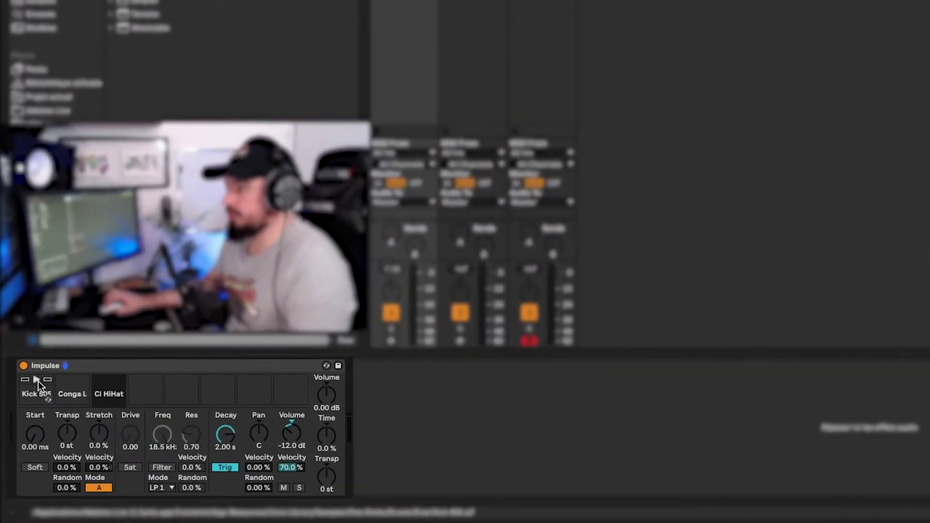
Audition the Kick 505, Conga LD 2 and Cl HiHat samples loaded in the Impulse slots
left_click(36, 380)
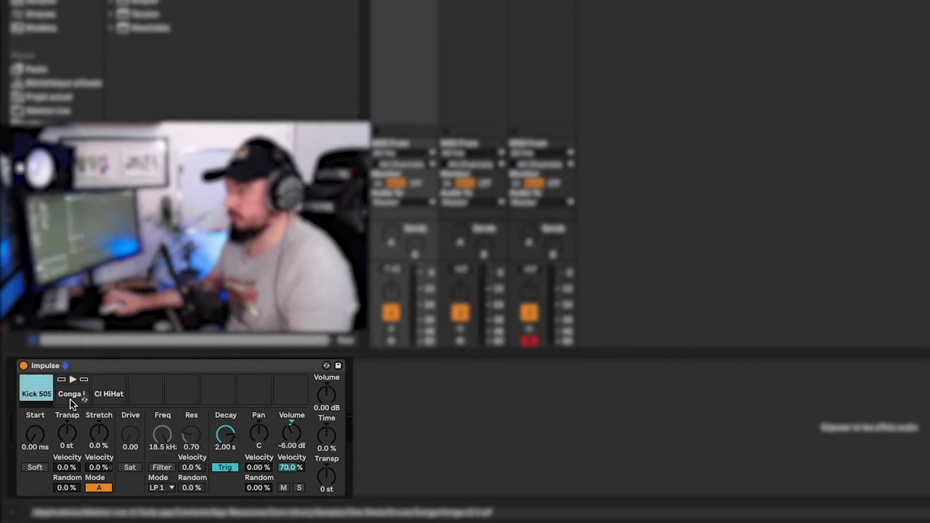
left_click(73, 379)
left_click(106, 380)
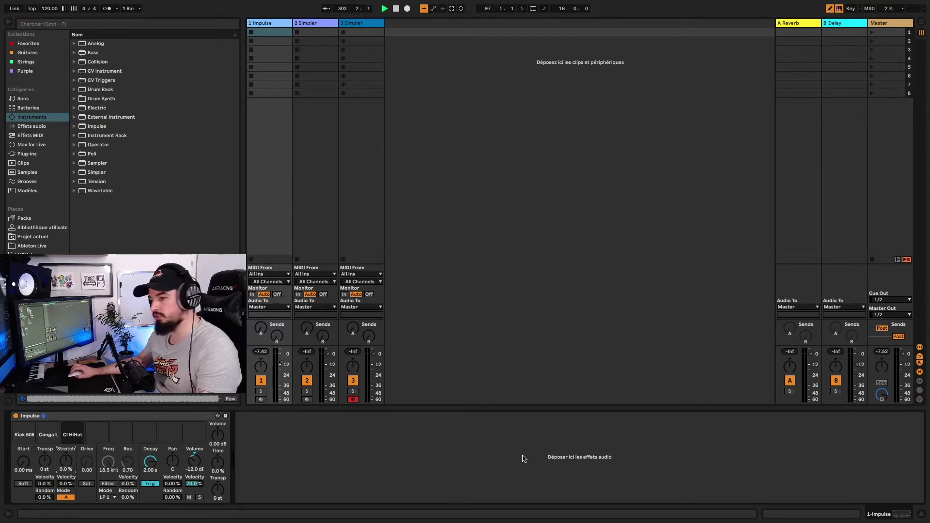
Create a one-bar MIDI clip in the Impulse track's first slot and prepare its 1/16 grid for drawing notes
double_click(280, 33)
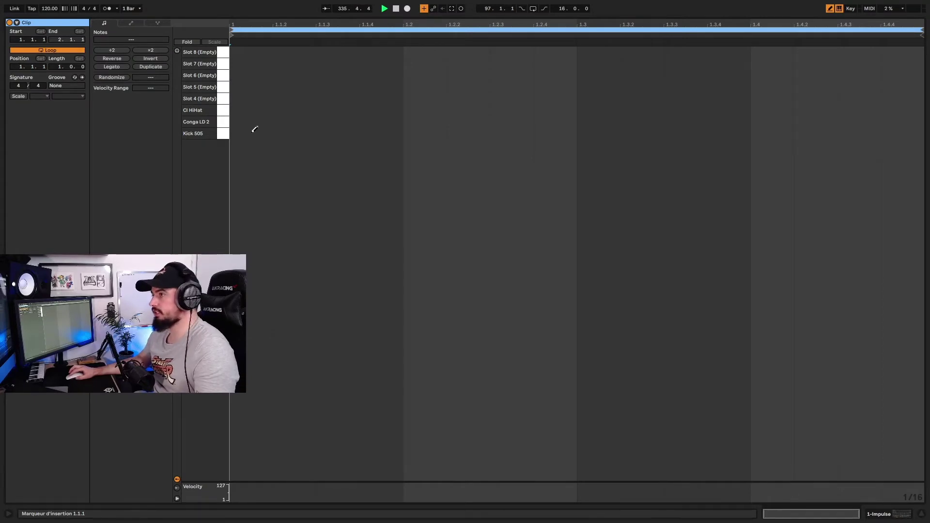
key("b")
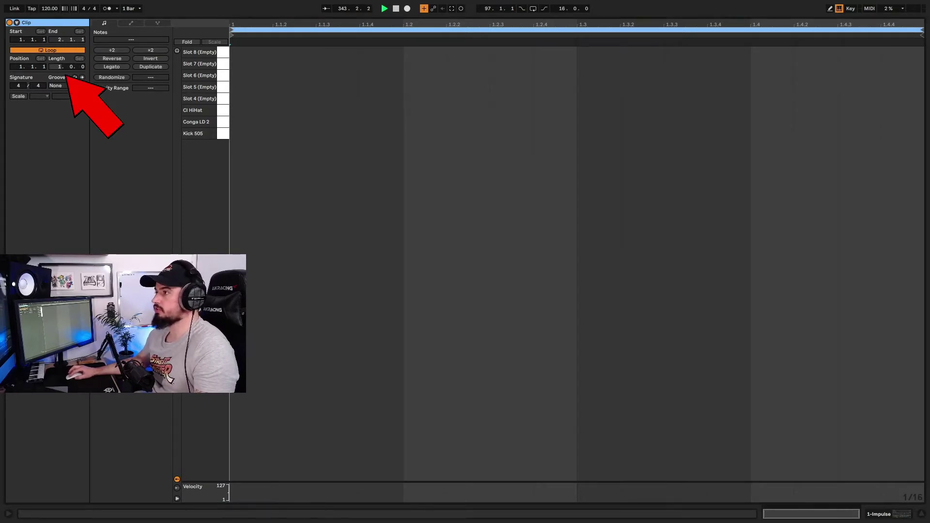
mouse_move(59, 67)
left_mouse_down()
mouse_move(60, 57)
mouse_move(60, 78)
mouse_move(60, 70)
left_mouse_up()
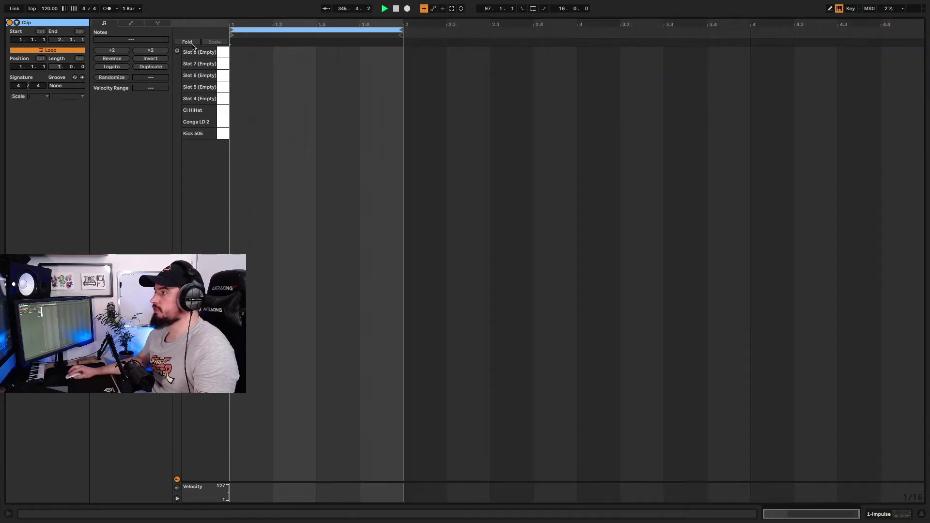
double_click(258, 22)
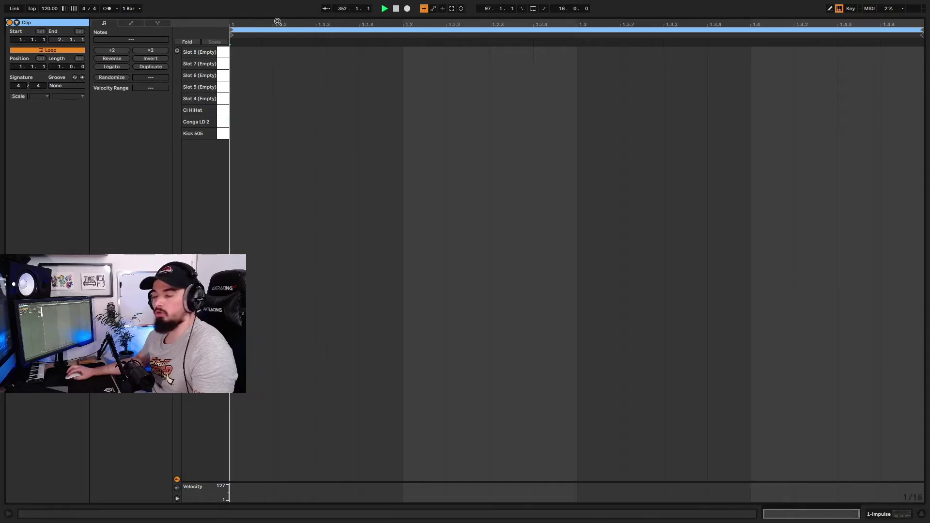
right_click(289, 109)
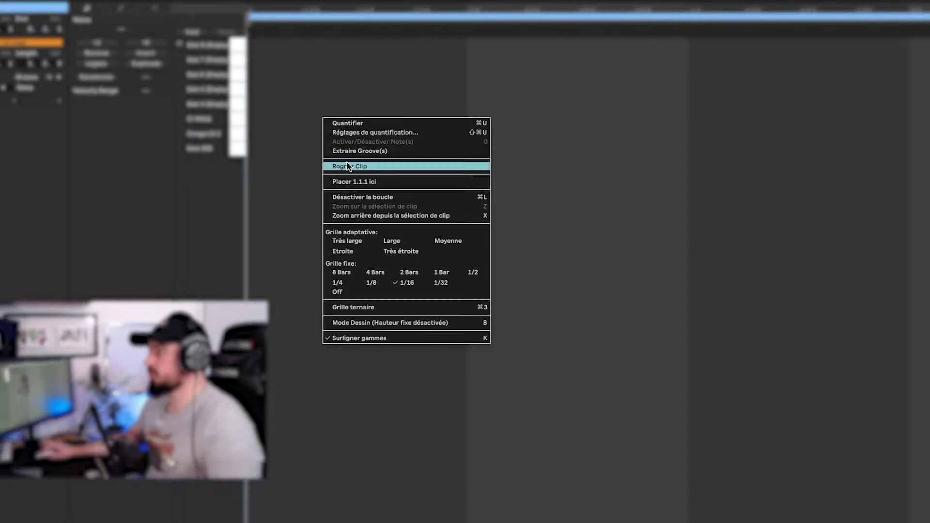
left_click(348, 166)
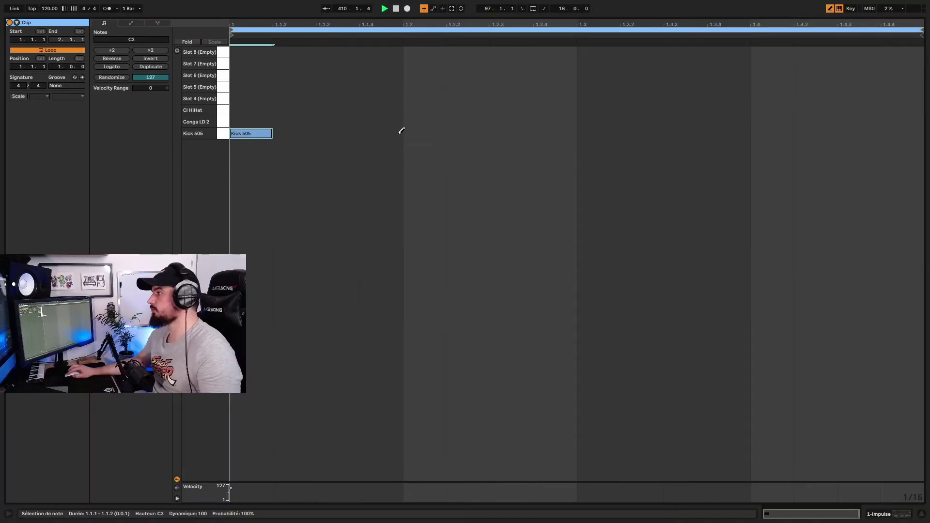
Draw Kick 505 notes on all four beats and Cl HiHat notes on every sixteenth of the bar
left_click(478, 147)
left_click(608, 133)
left_click(756, 133)
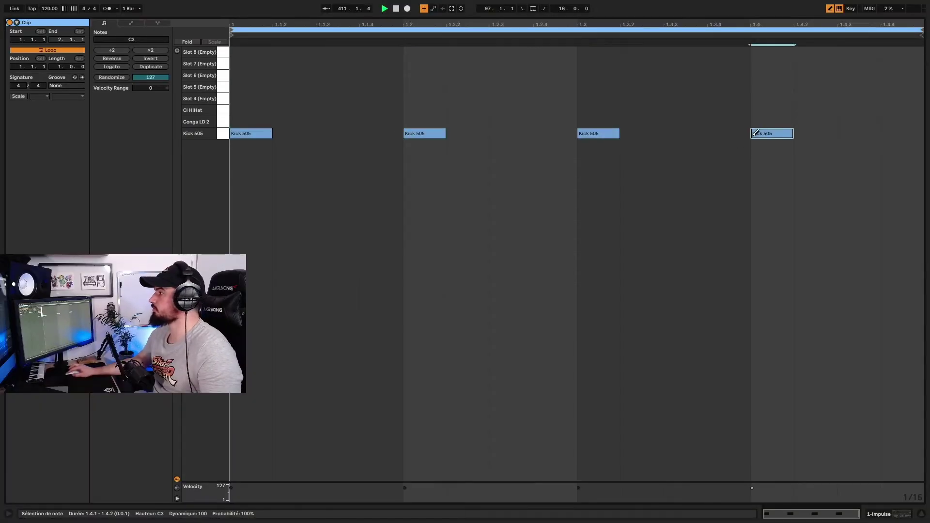
left_click_drag(255, 107, 896, 106)
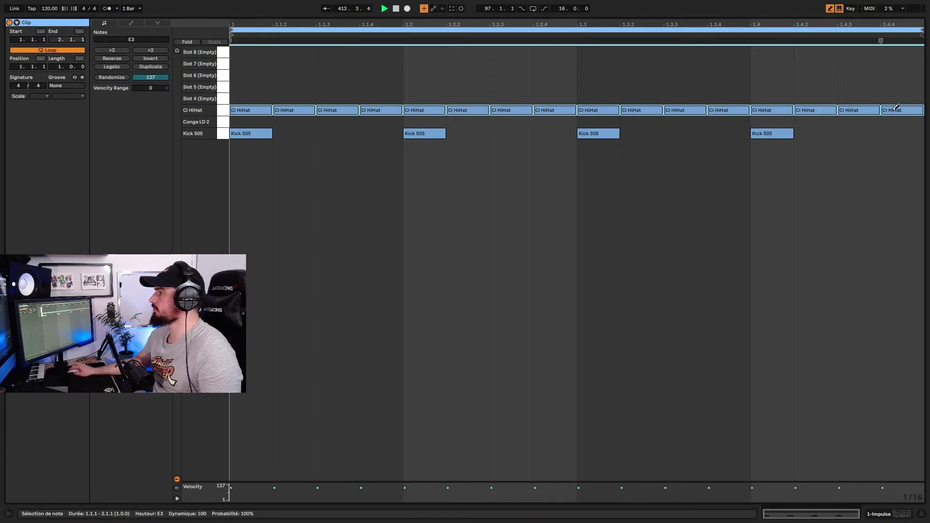
Draw a Conga LD 2 pattern with notes at 1.1.3, 1.2.3, 1.2.4, 1.3.3 and 1.4.3
left_click(320, 121)
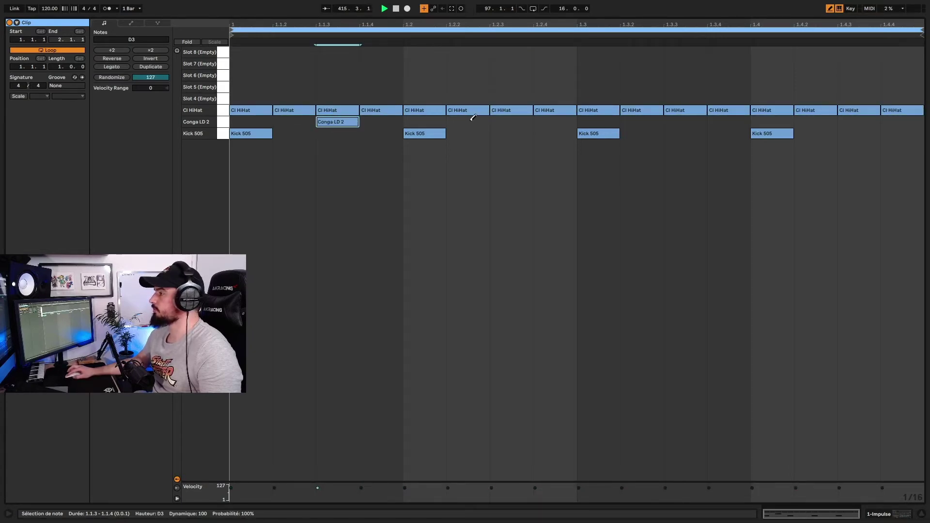
left_click(506, 121)
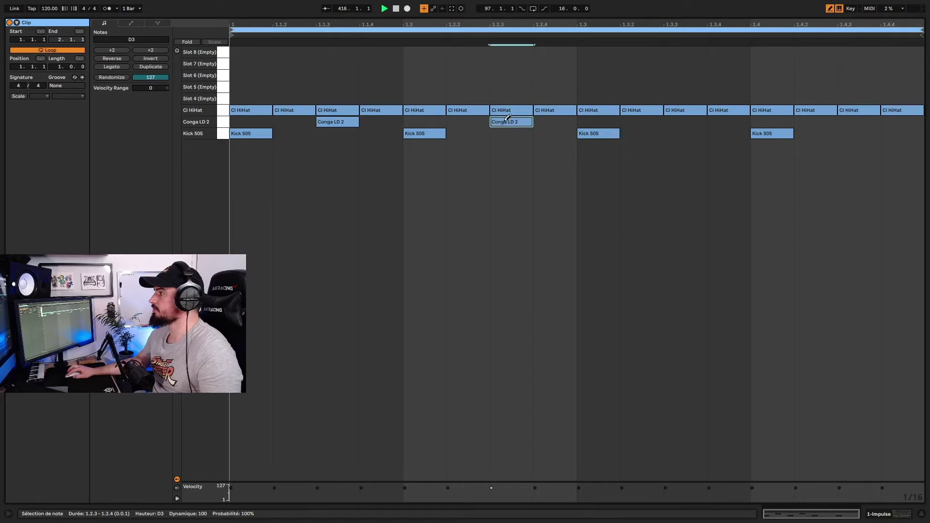
left_click(567, 121)
left_click(674, 121)
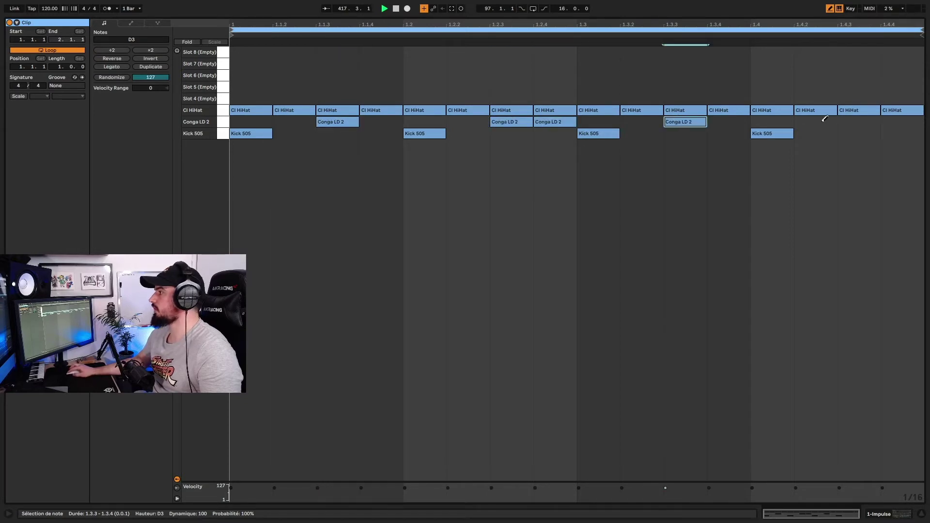
left_click(824, 121)
left_click(856, 121)
left_click(822, 121)
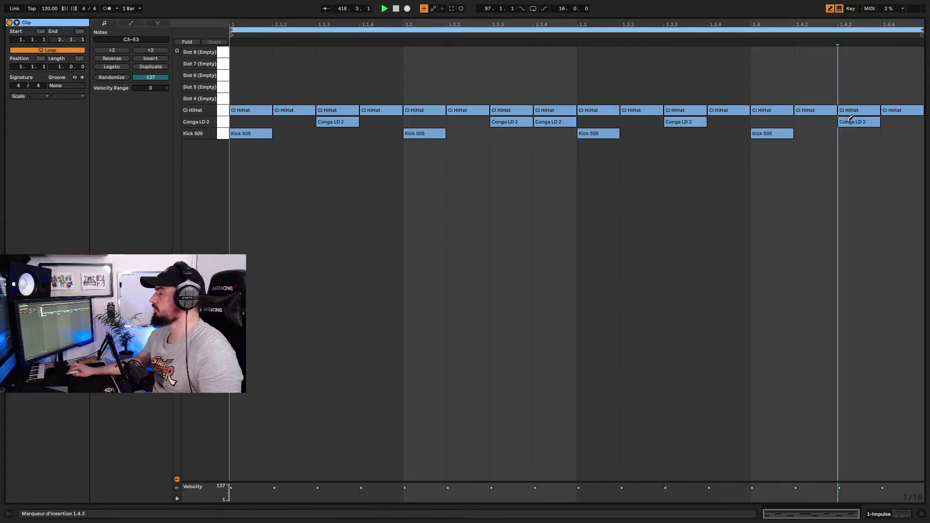
left_click(814, 121)
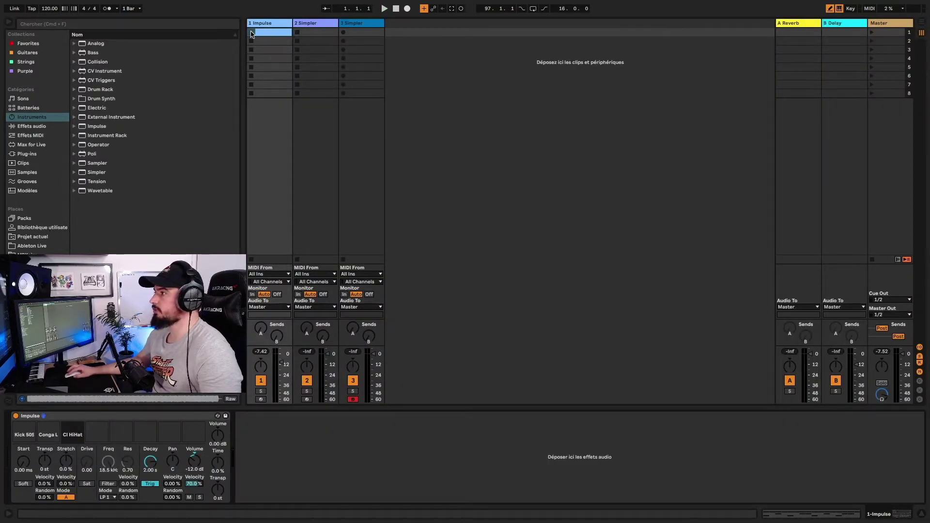
Launch the Impulse drum clip and solo the Conga LD 2 slot in the instrument
left_click(251, 33)
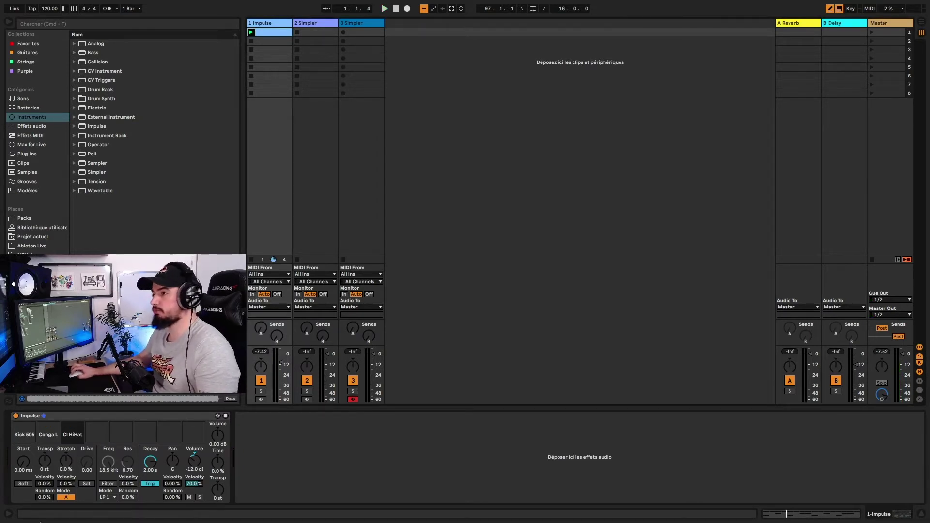
left_click(27, 171)
left_click(49, 434)
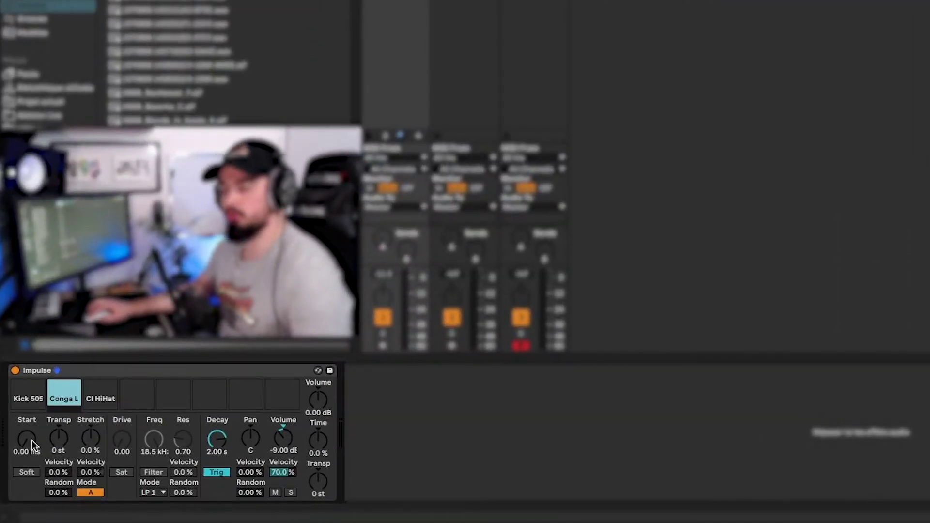
left_click(75, 384)
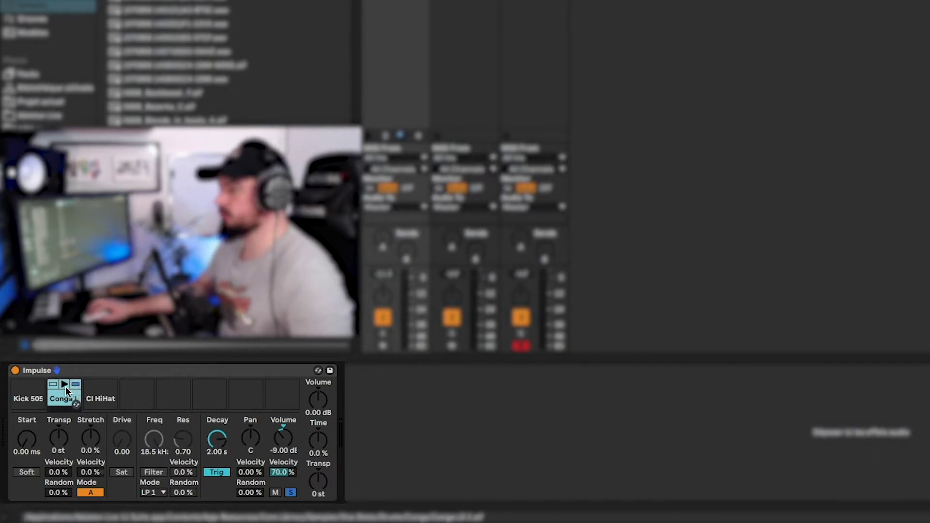
left_click(53, 384)
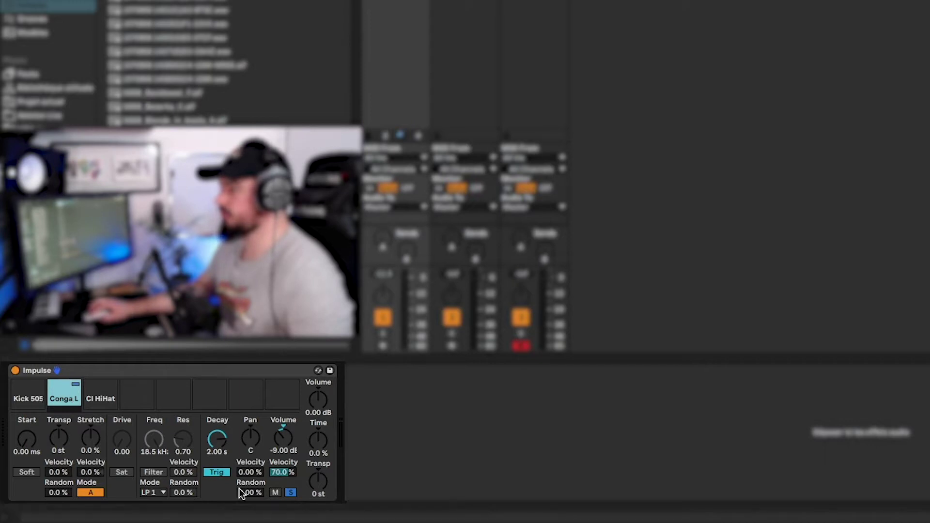
left_click(275, 492)
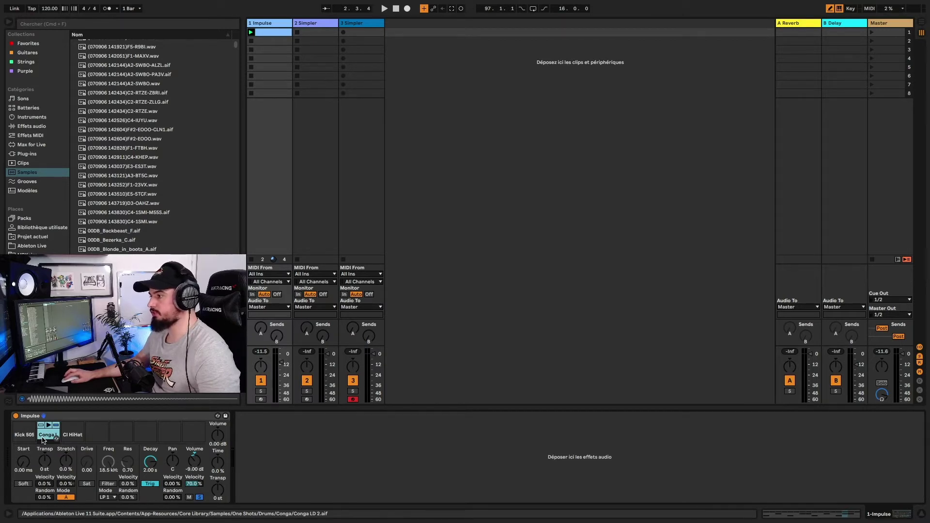
Play the soloed conga and set its sample Start offset in Impulse to 31.0 ms
key("space")
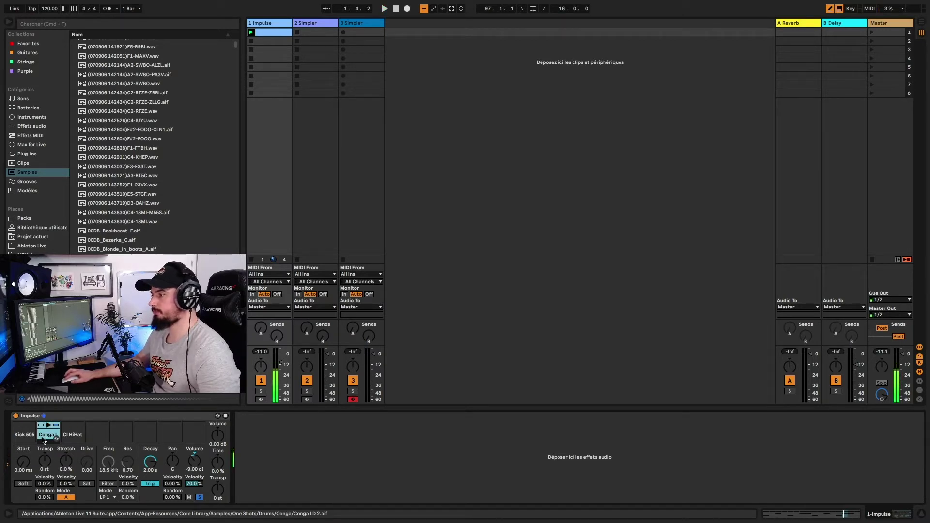
left_click_drag(22, 466, 22, 460)
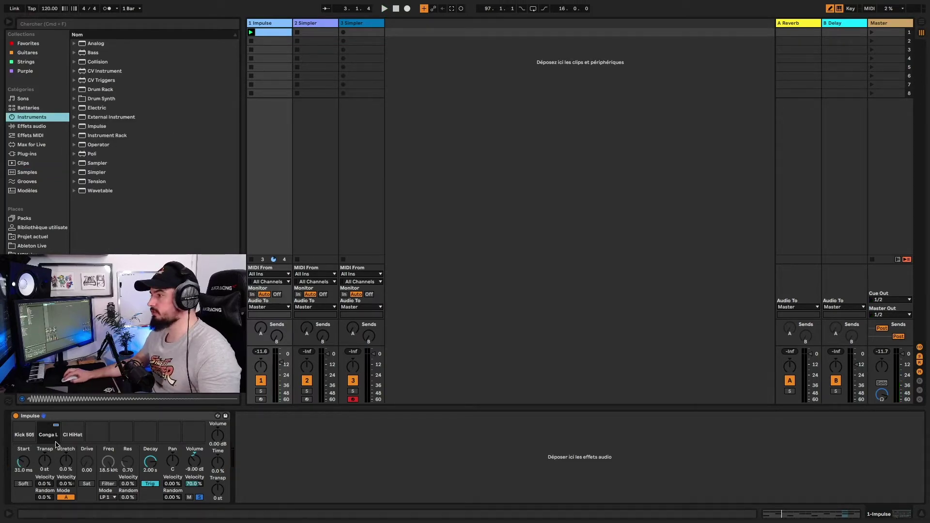
Locate the conga slot's source sample through hot-swap and add Conga LD 2.aif as a clip on a new audio track
left_click(56, 425)
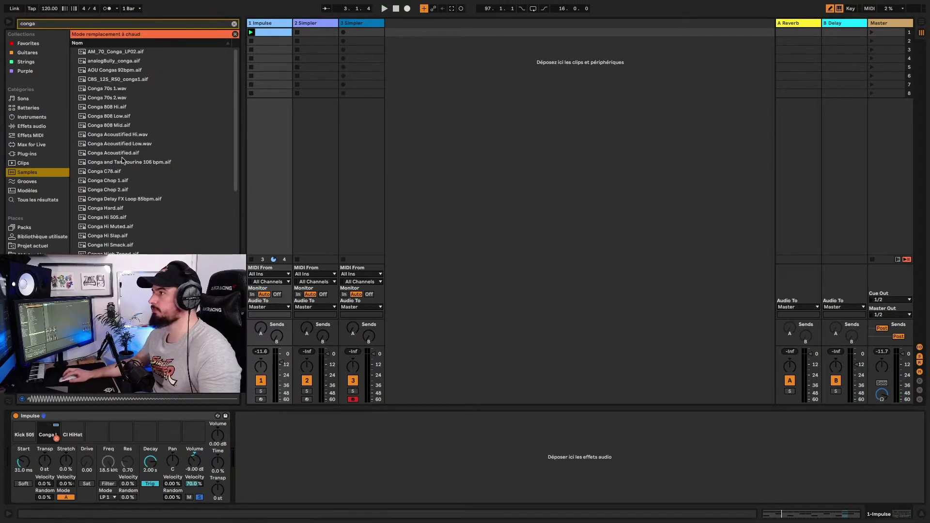
scroll(134, 151, "down", 3)
scroll(135, 151, "down", 1)
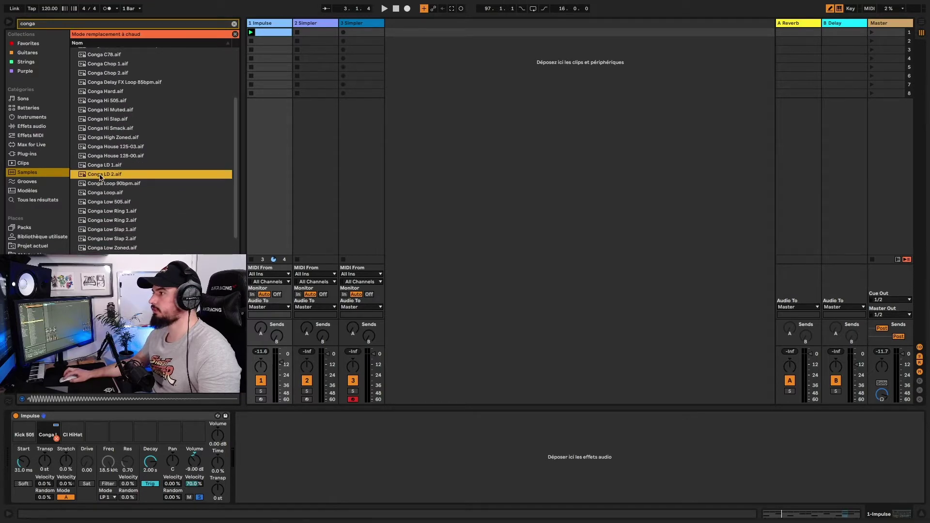
left_click_drag(101, 177, 417, 43)
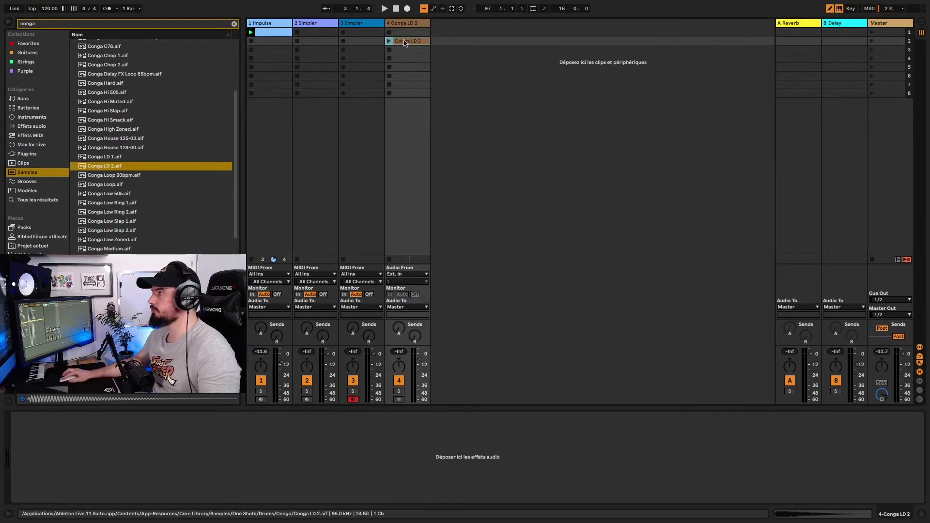
Move the Conga LD 2 audio clip's start marker onto the first high waveform peak, comparing it with the zero crossing just before
left_click(405, 43)
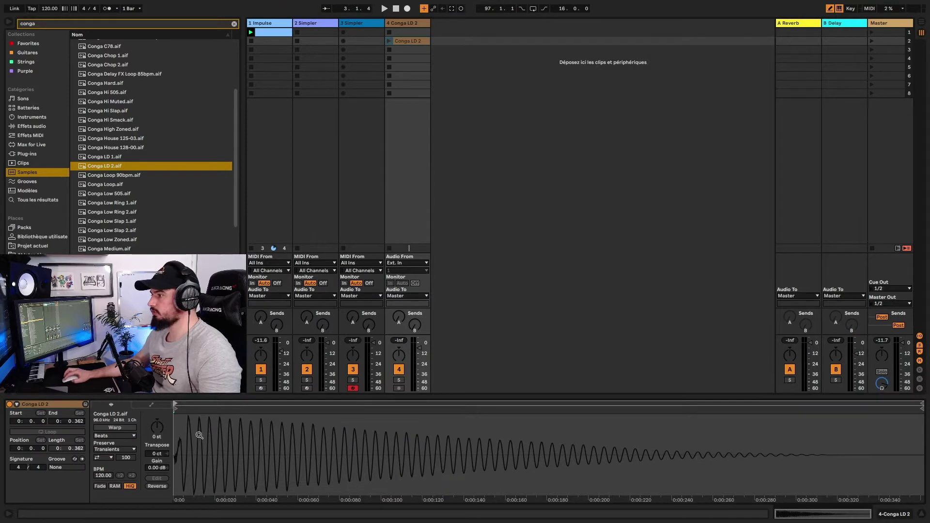
left_click_drag(199, 435, 275, 469)
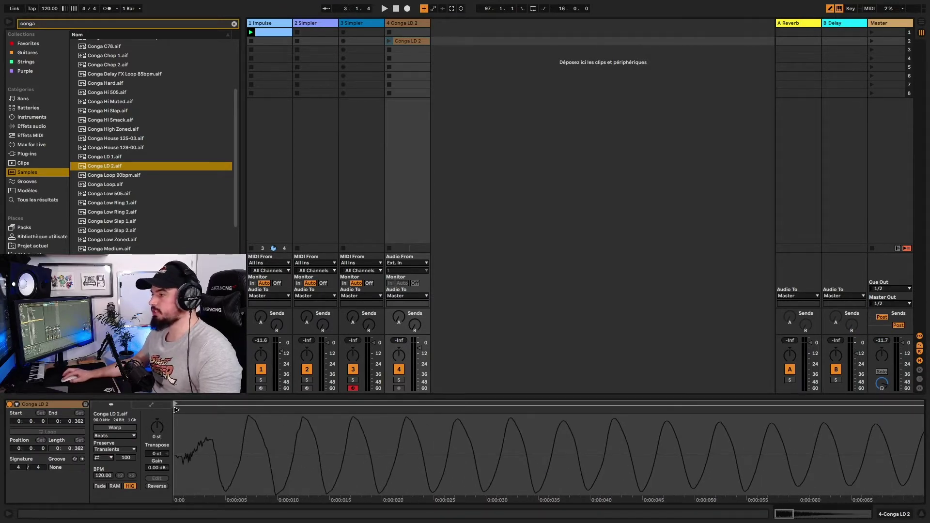
left_click_drag(187, 424, 191, 450)
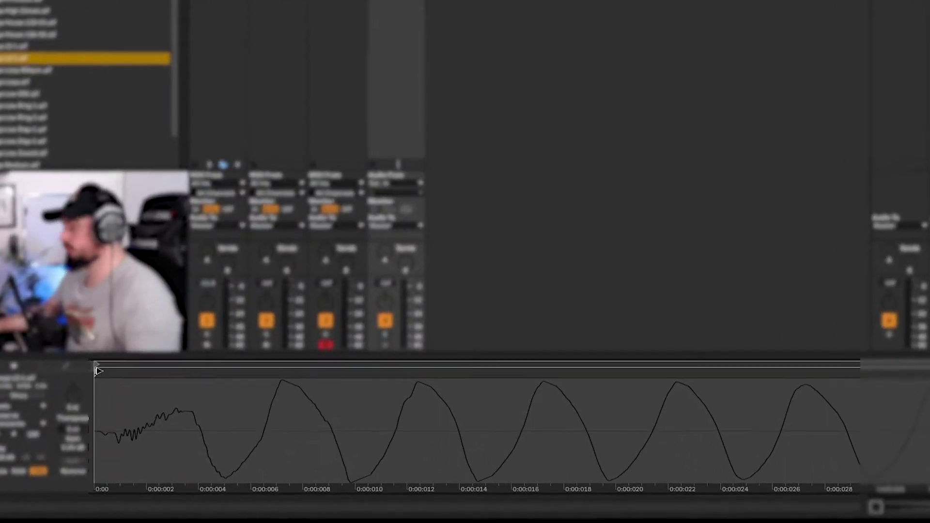
left_click_drag(99, 371, 143, 370)
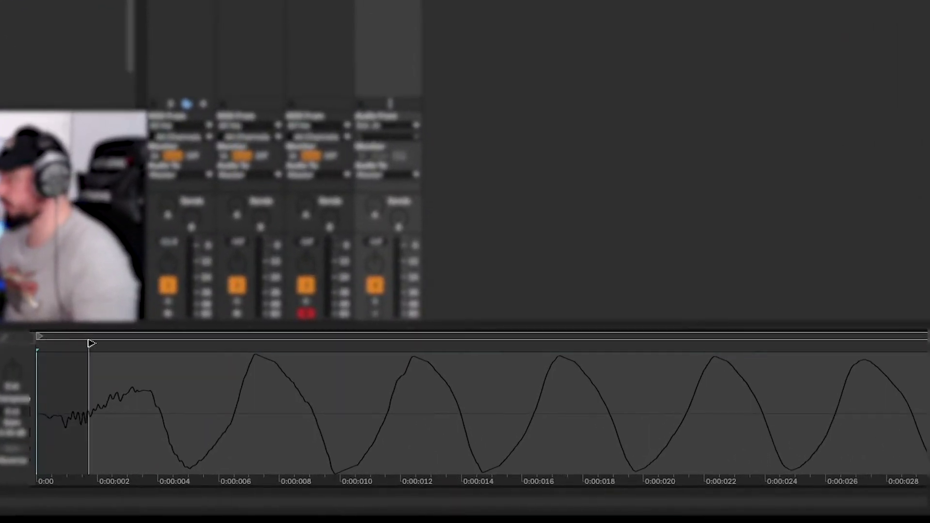
left_click_drag(89, 343, 256, 342)
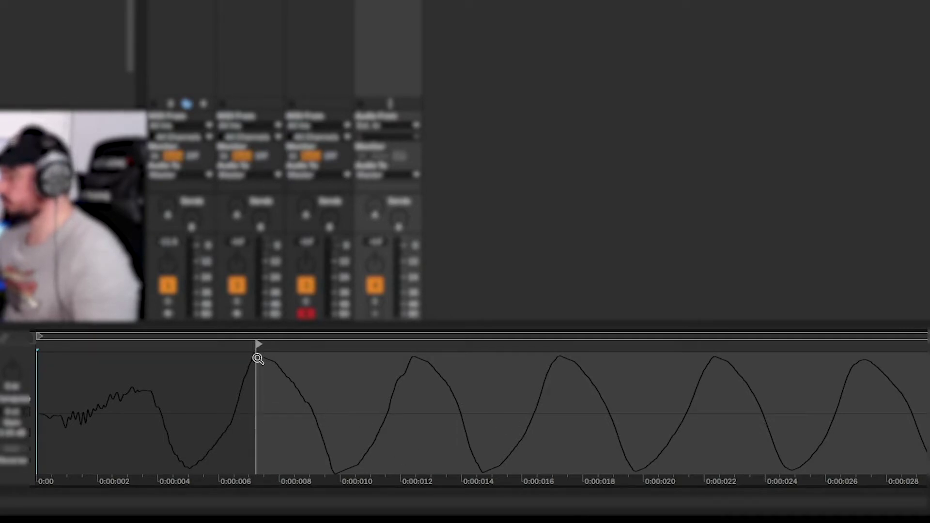
left_click_drag(257, 345, 235, 346)
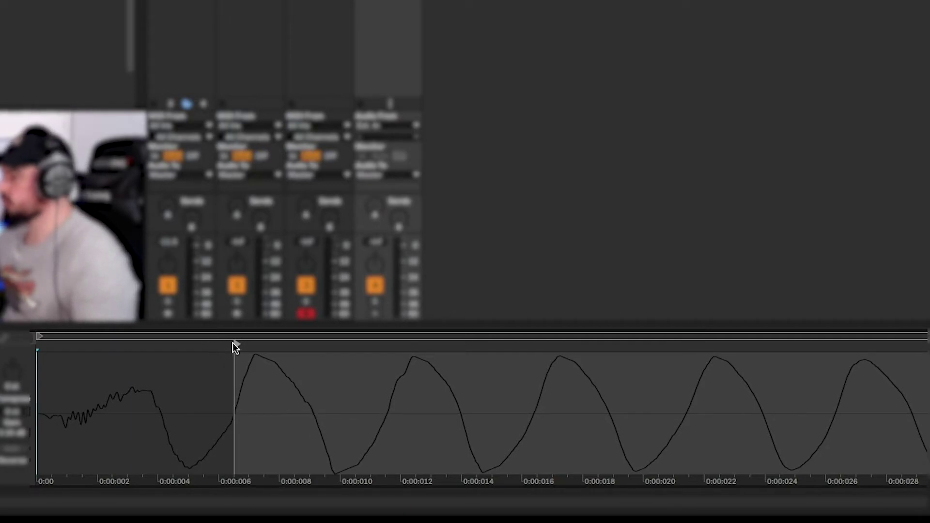
left_click_drag(235, 345, 255, 342)
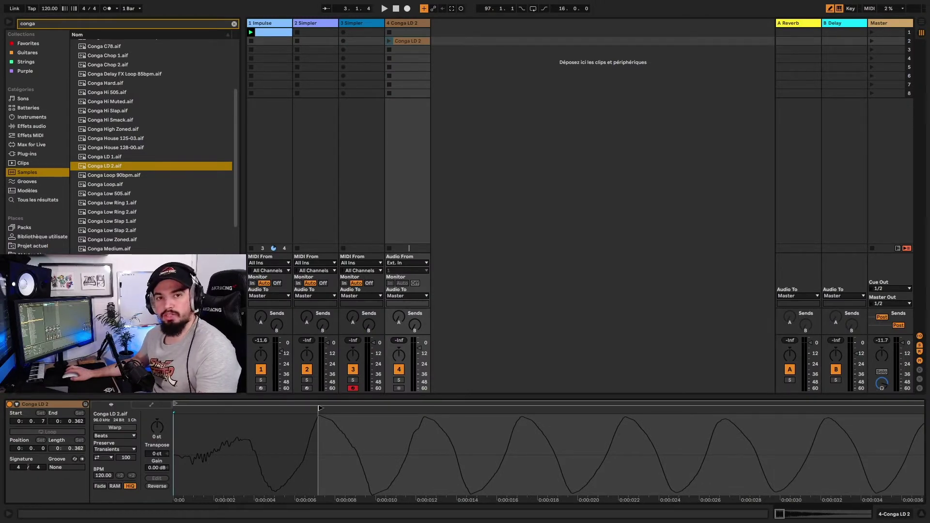
Enable the Soft option for the Conga LD 2 slot of the Impulse track
left_click(406, 42)
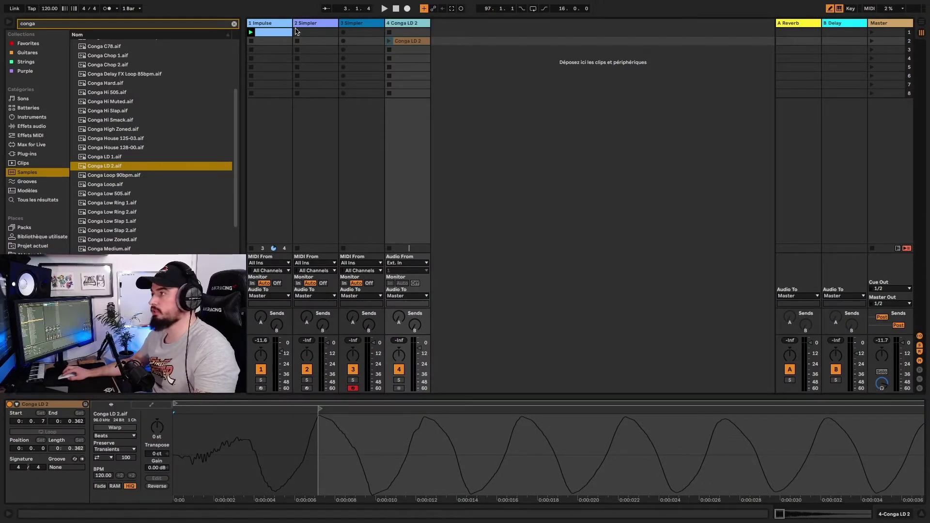
left_click(267, 41)
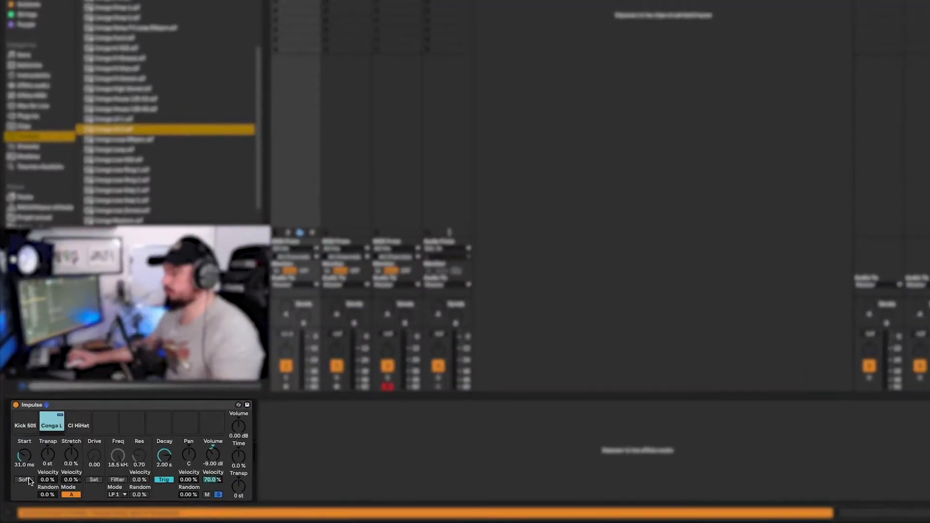
left_click(25, 484)
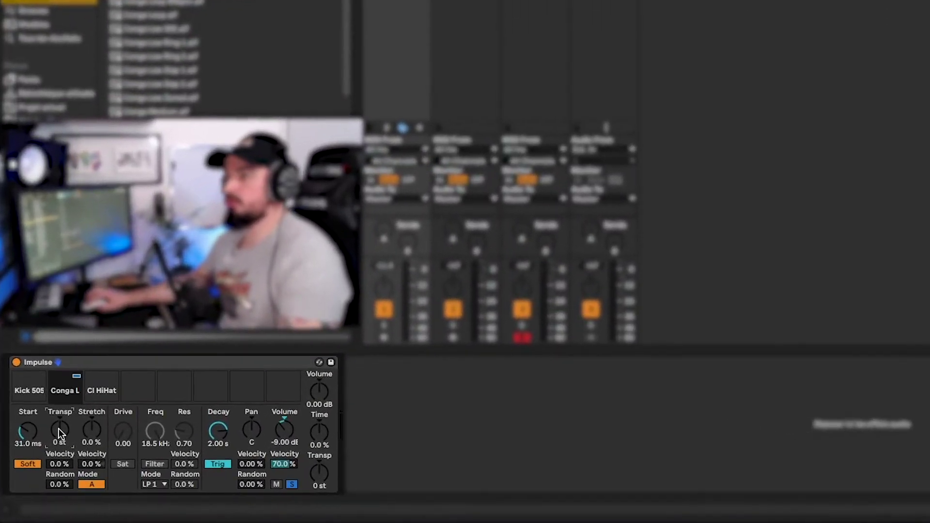
Solo the Cl HiHat slot instead of the conga, and try its transposition before resetting it to 0 st
left_click(77, 376)
left_click(113, 376)
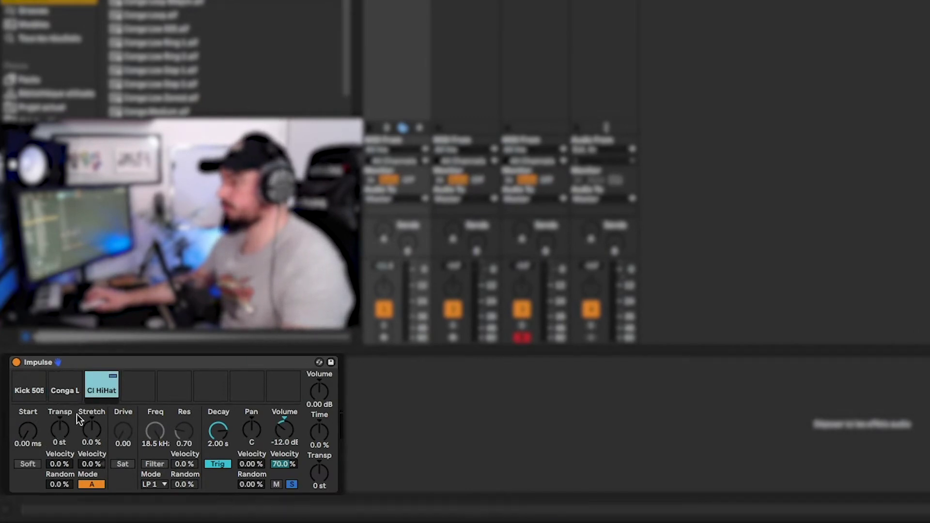
mouse_move(60, 434)
left_mouse_down()
mouse_move(60, 450)
mouse_move(61, 431)
left_mouse_up()
double_click(60, 429)
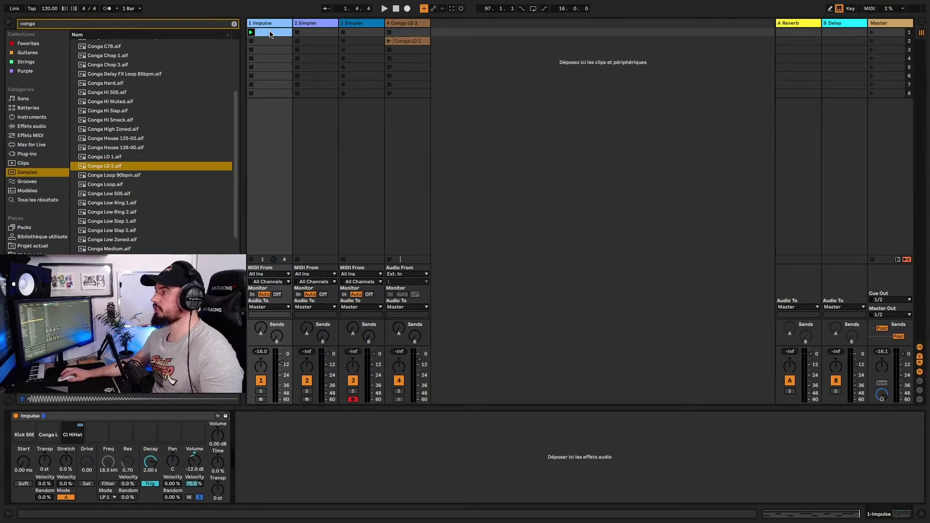
Select all Cl HiHat notes in the Impulse clip, raise their velocities slightly and randomize them by an amount of 11
double_click(270, 34)
left_click_drag(243, 83, 898, 116)
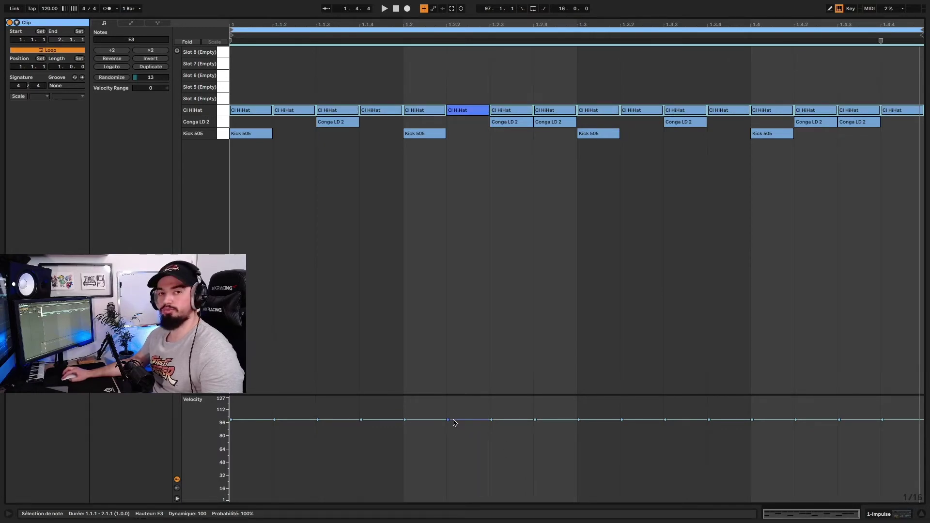
mouse_move(453, 419)
left_mouse_down()
mouse_move(453, 407)
mouse_move(453, 442)
mouse_move(453, 404)
mouse_move(452, 428)
mouse_move(453, 415)
left_mouse_up()
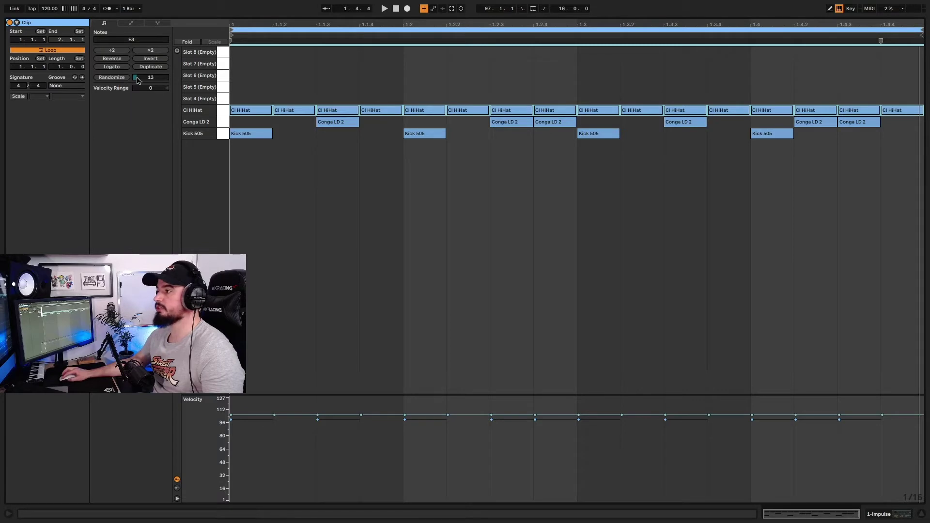
left_click_drag(139, 78, 139, 80)
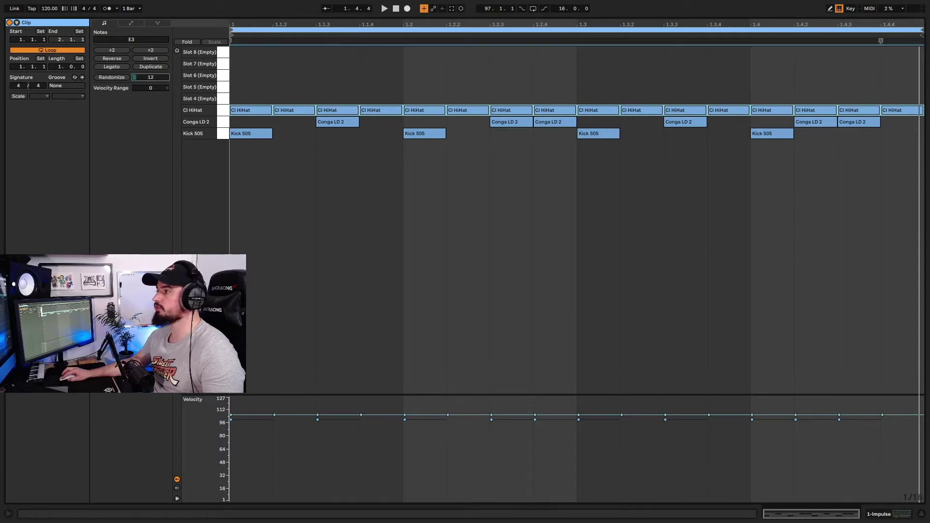
left_click(112, 78)
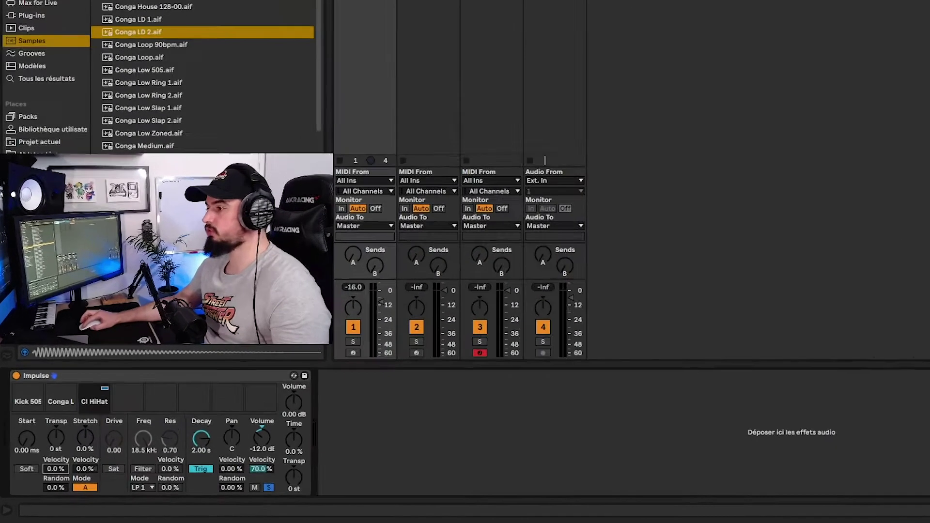
Try a transposition Velocity amount of 8.6% on the Cl HiHat slot, and check the hi-hat note velocities in the clip
left_click_drag(42, 484, 42, 479)
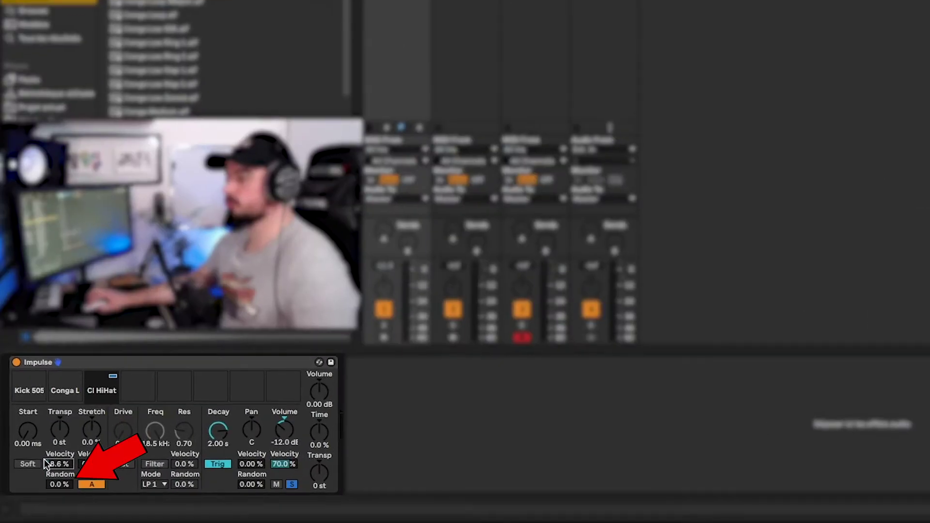
double_click(63, 462)
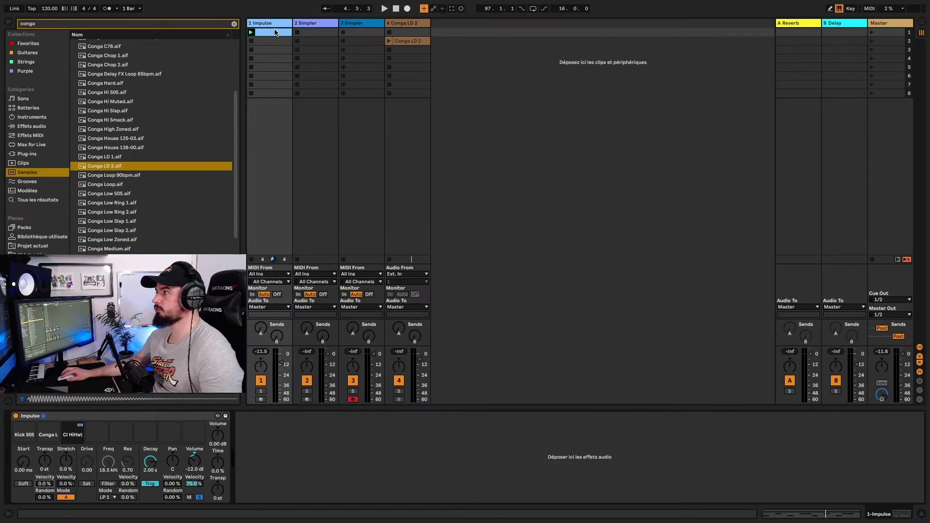
double_click(275, 33)
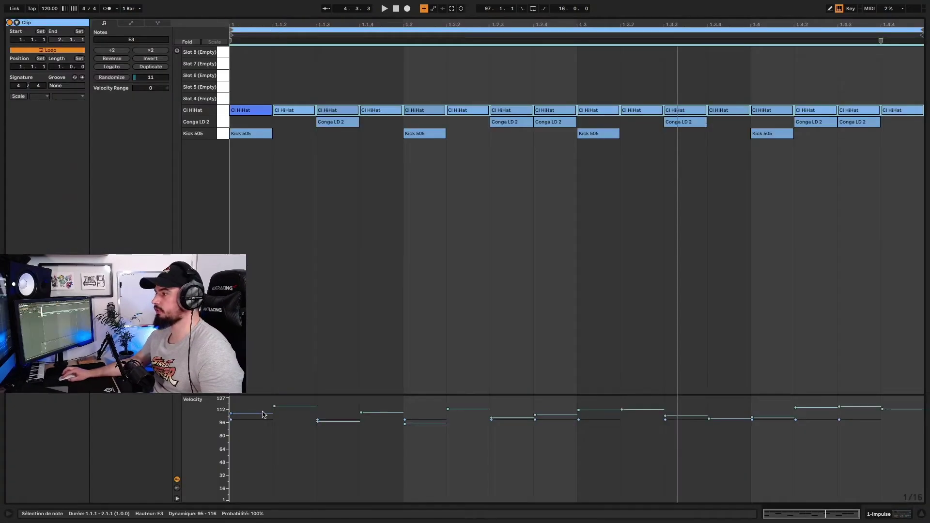
mouse_move(263, 414)
left_mouse_down()
mouse_move(263, 398)
mouse_move(265, 420)
left_mouse_up()
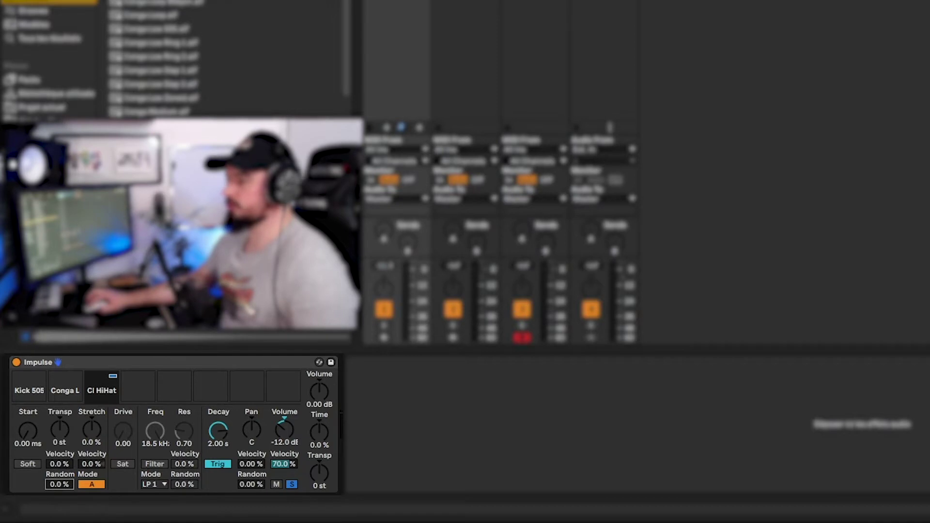
Set the Cl HiHat slot's transposition Random amount to 7.0% and play the pattern
left_click_drag(60, 484, 60, 480)
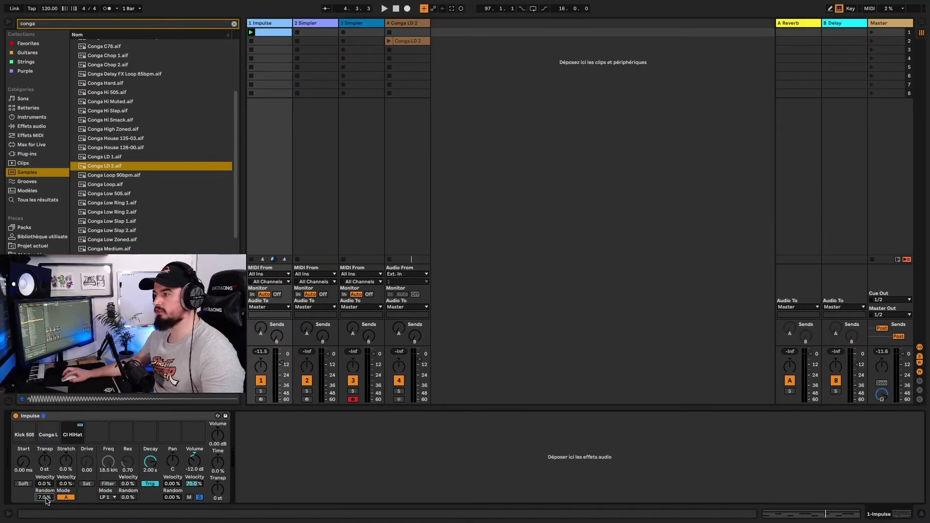
key("space")
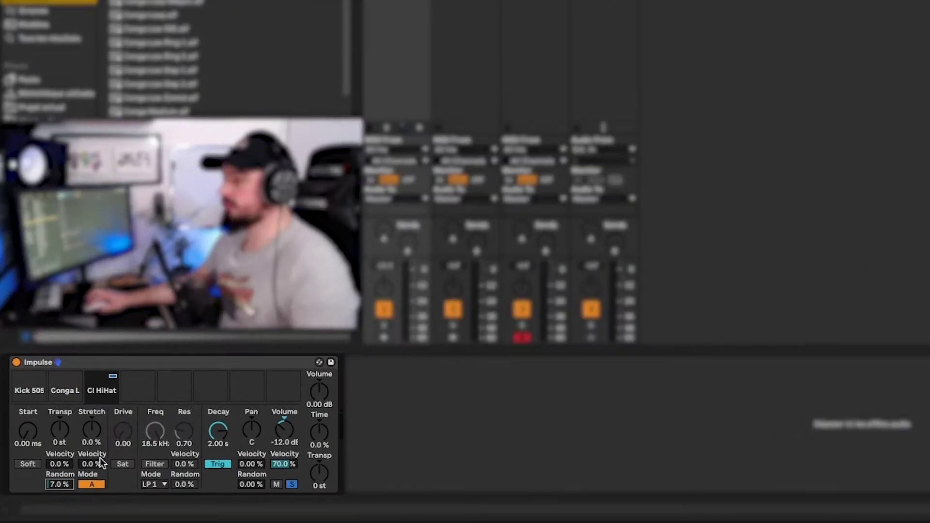
Switch the Cl HiHat slot's stretch Mode to B, auditioning Stretch at 100% before resetting it to 0.0%
left_click_drag(92, 435, 92, 483)
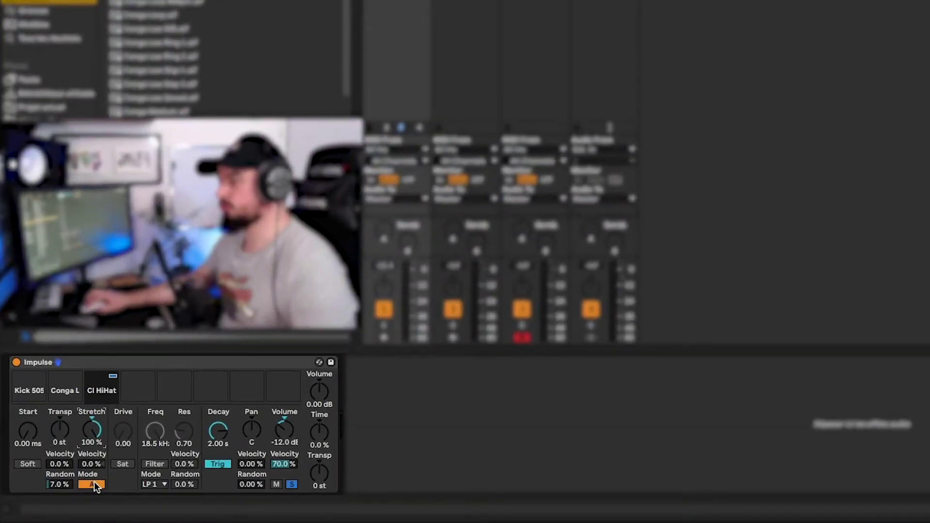
left_click(92, 484)
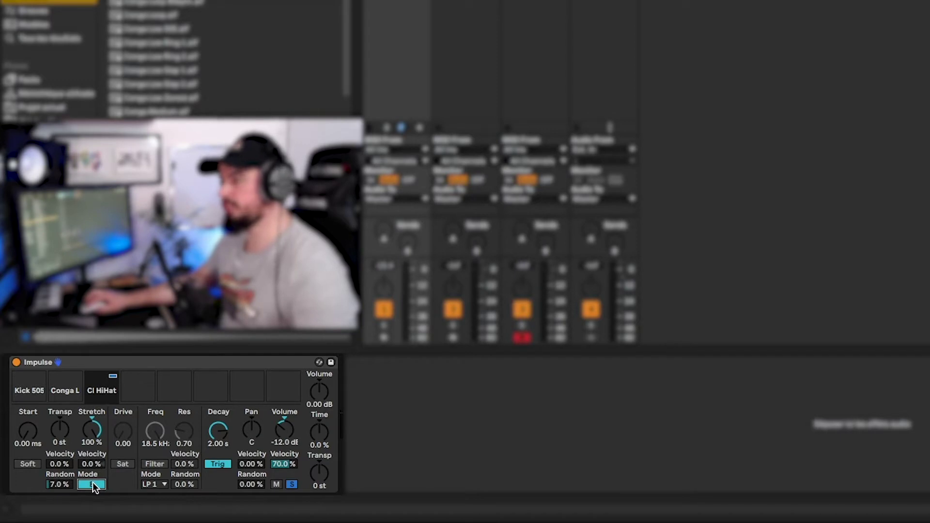
key("space")
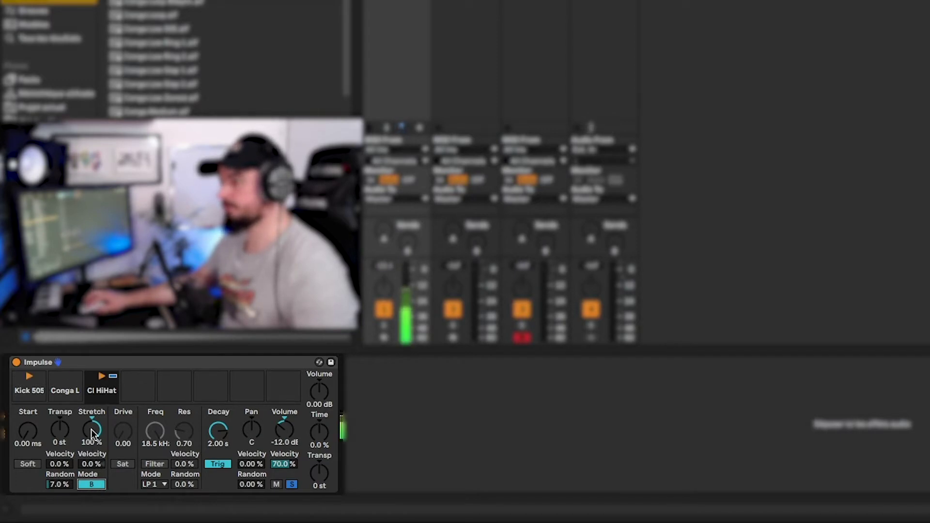
left_click_drag(92, 429, 91, 443)
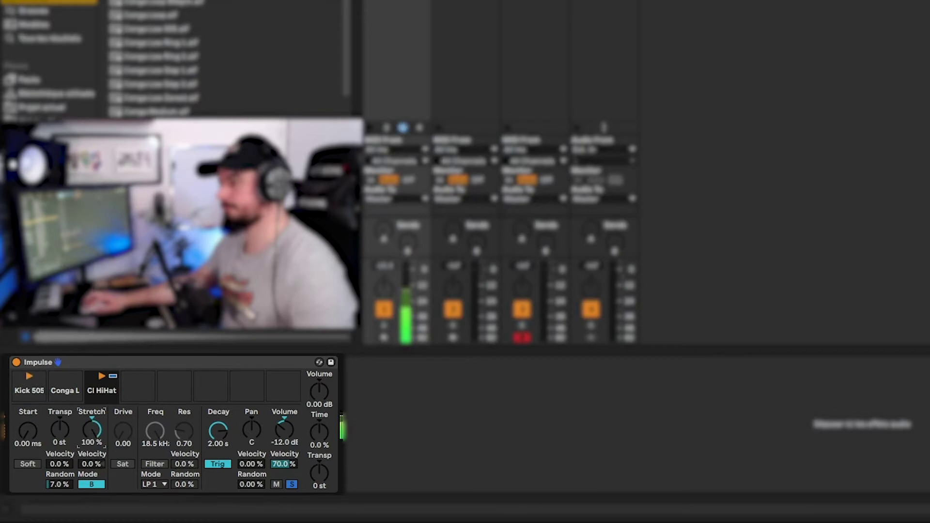
double_click(91, 433)
mouse_move(90, 464)
left_mouse_down()
mouse_move(90, 491)
mouse_move(90, 469)
left_mouse_up()
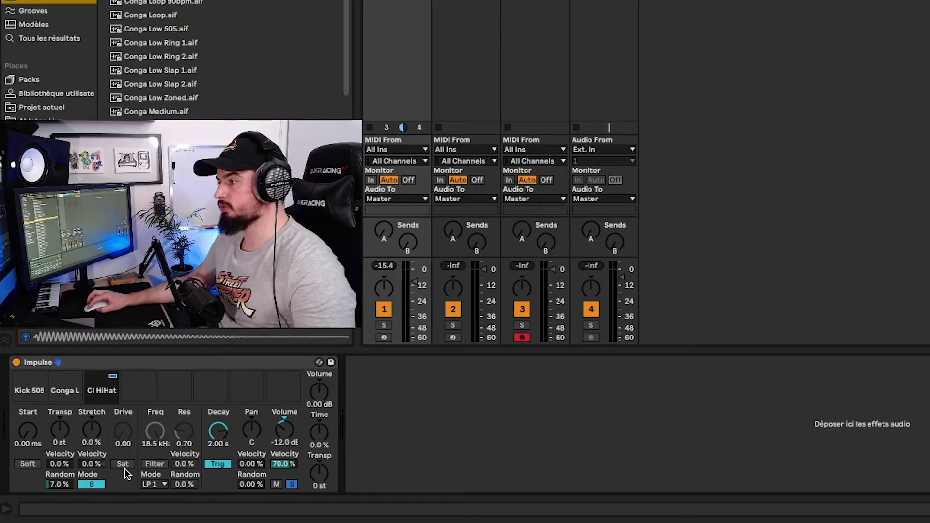
Set the Cl HiHat slot's Drive to 30.3, and enable its LP 1 filter with a resonance of 0.86
left_click(123, 442)
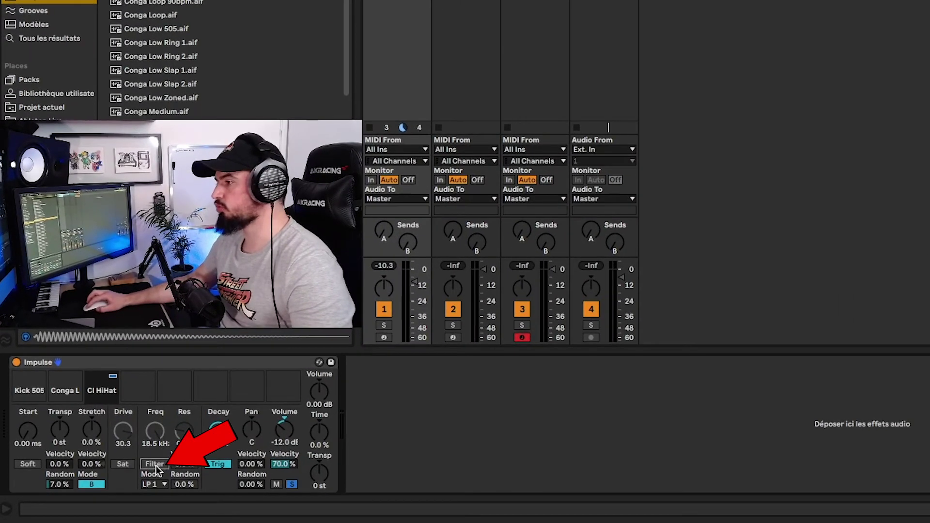
left_click(116, 481)
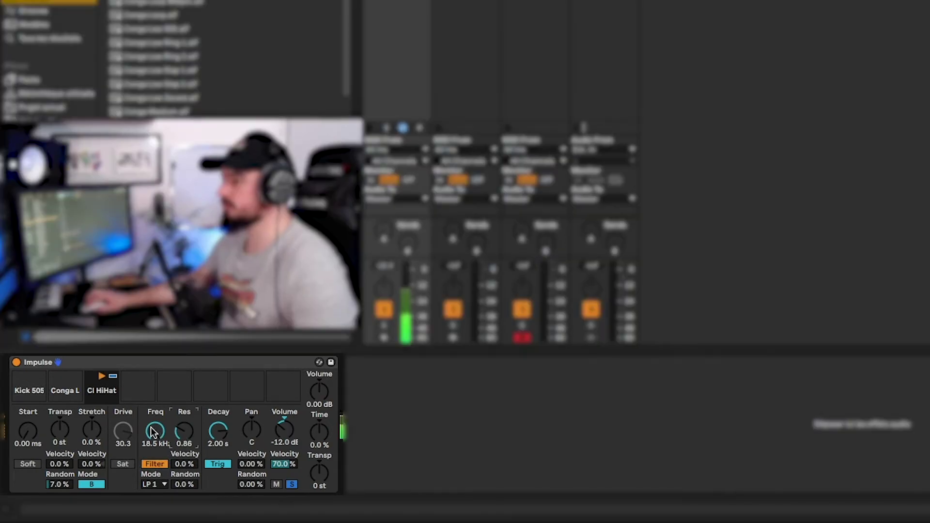
left_click_drag(161, 432, 161, 432)
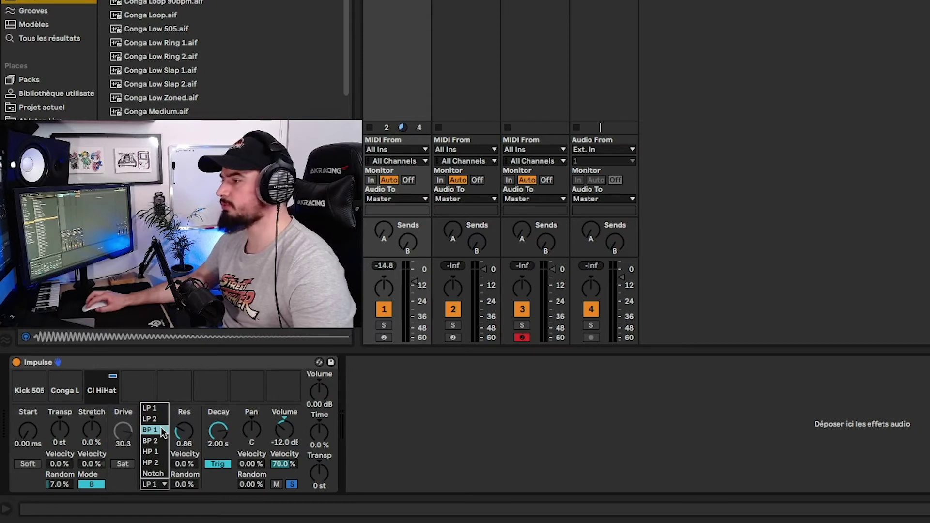
left_click(161, 486)
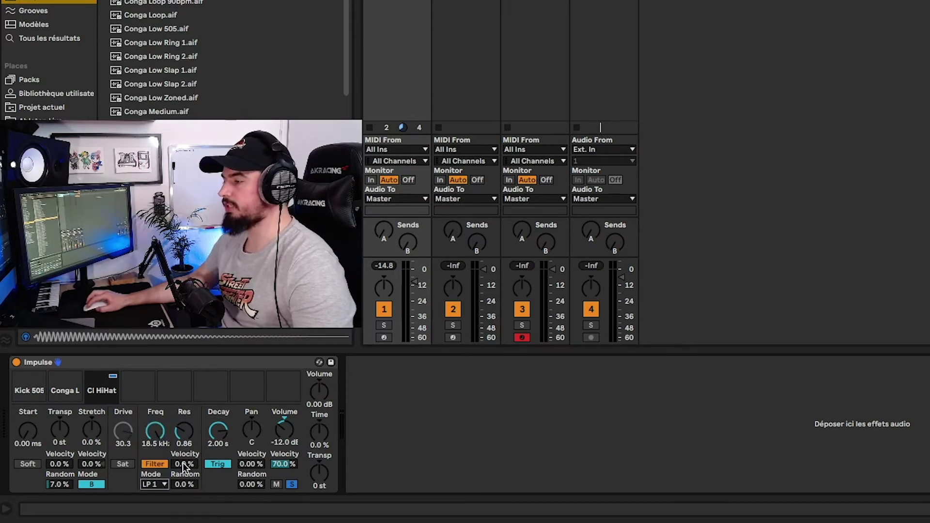
Try the Cl HiHat filter's Random amount at 16% and 100% while sweeping the cutoff frequency
left_click_drag(186, 485, 186, 477)
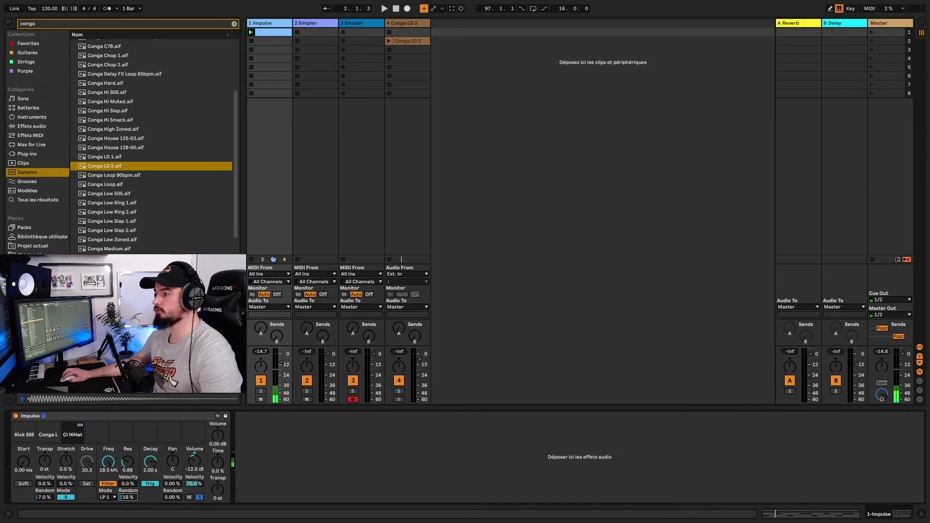
left_click_drag(131, 498, 131, 457)
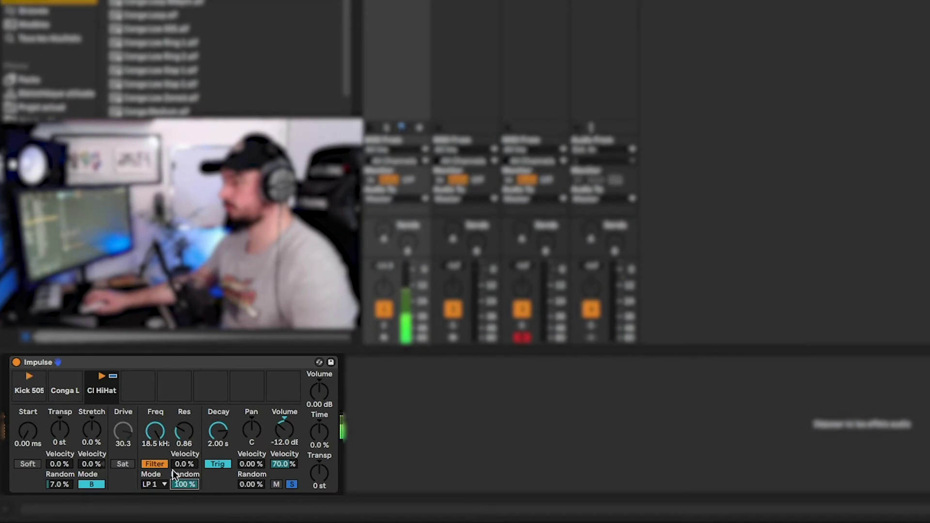
left_click_drag(152, 426, 151, 460)
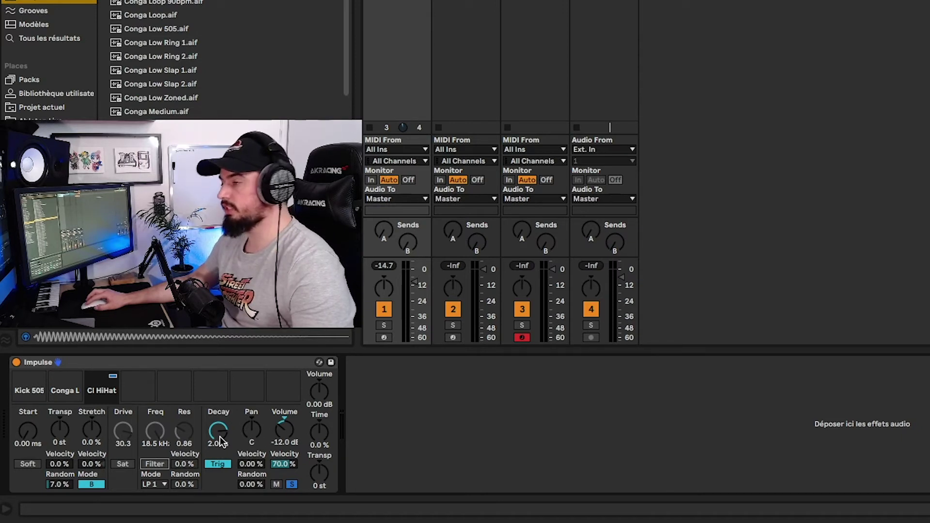
Switch the Cl HiHat slot's Decay mode to Gate, and try panning it to 7R before re-centring it
left_click(221, 464)
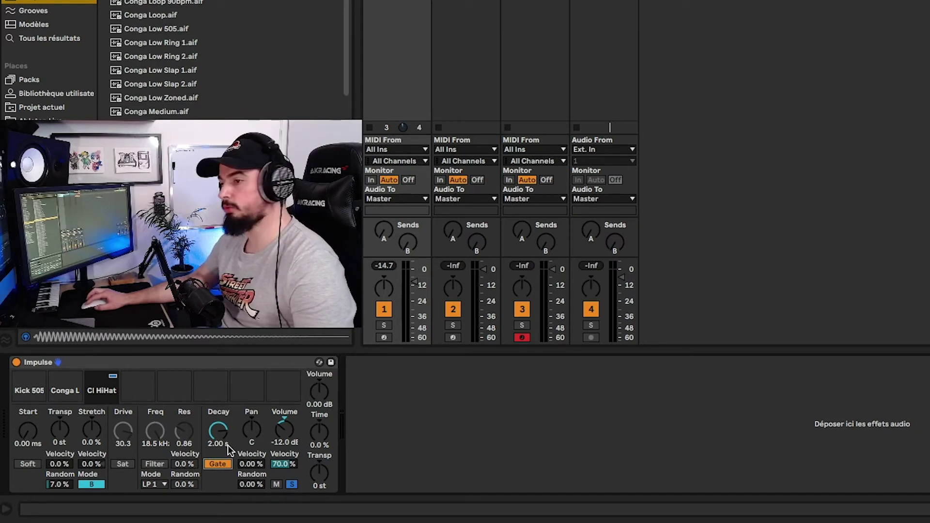
left_click(252, 431)
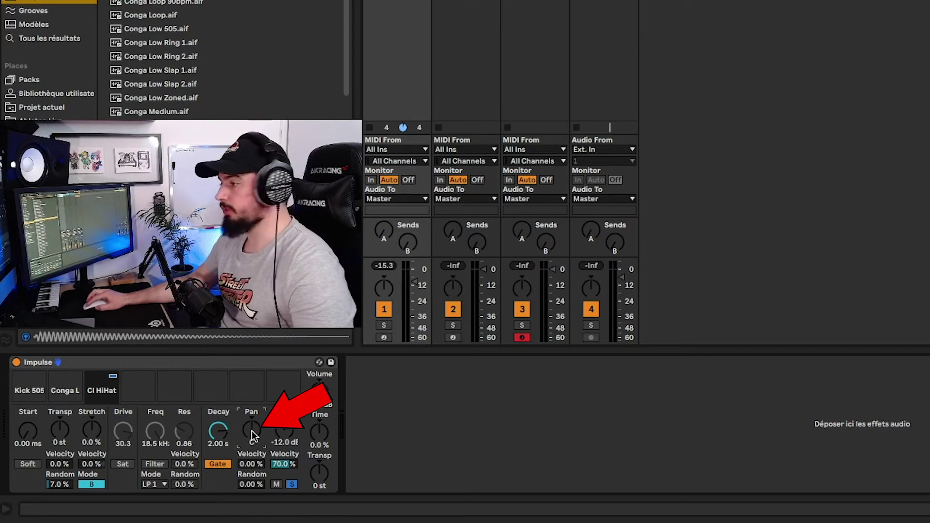
left_click_drag(252, 431, 252, 439)
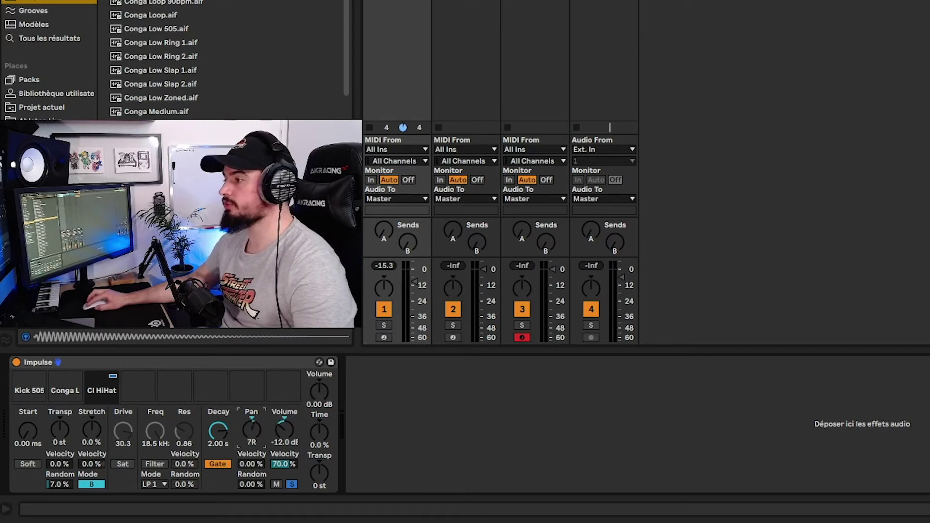
double_click(252, 430)
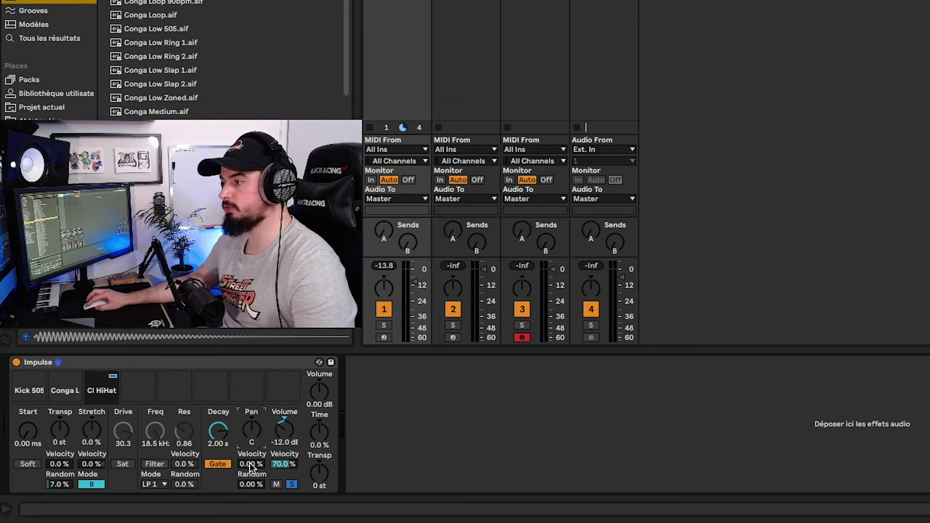
Try pan randomization on the Cl HiHat slot with a Random amount of 100%
left_click_drag(249, 485, 250, 465)
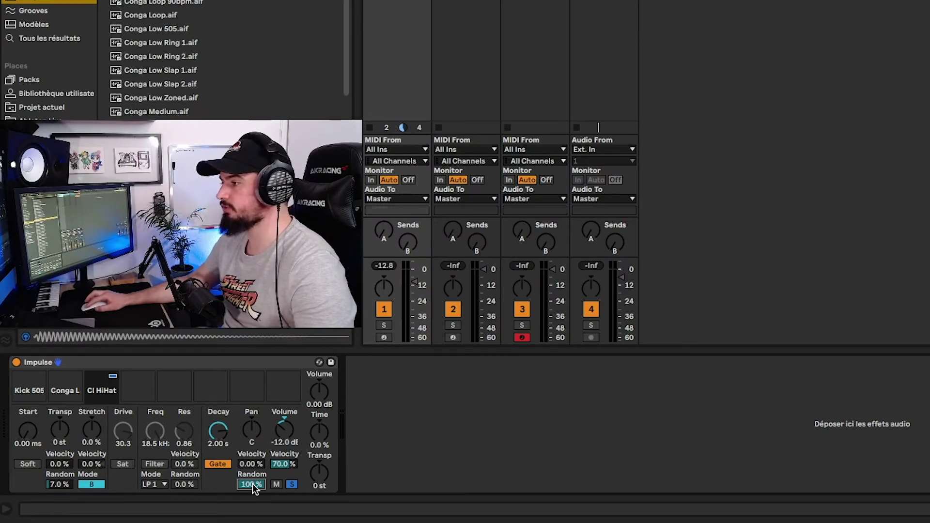
mouse_move(252, 483)
left_mouse_down()
mouse_move(252, 499)
mouse_move(252, 484)
left_mouse_up()
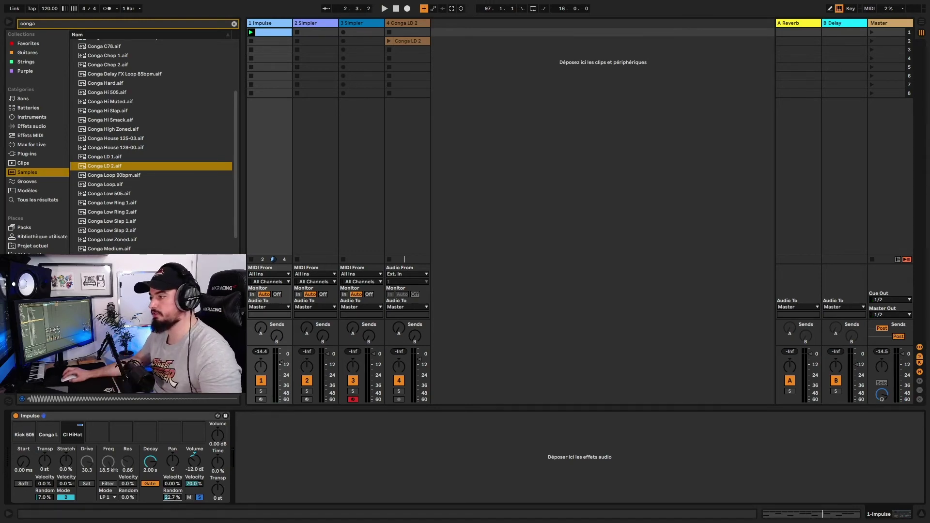
left_click_drag(172, 497, 172, 515)
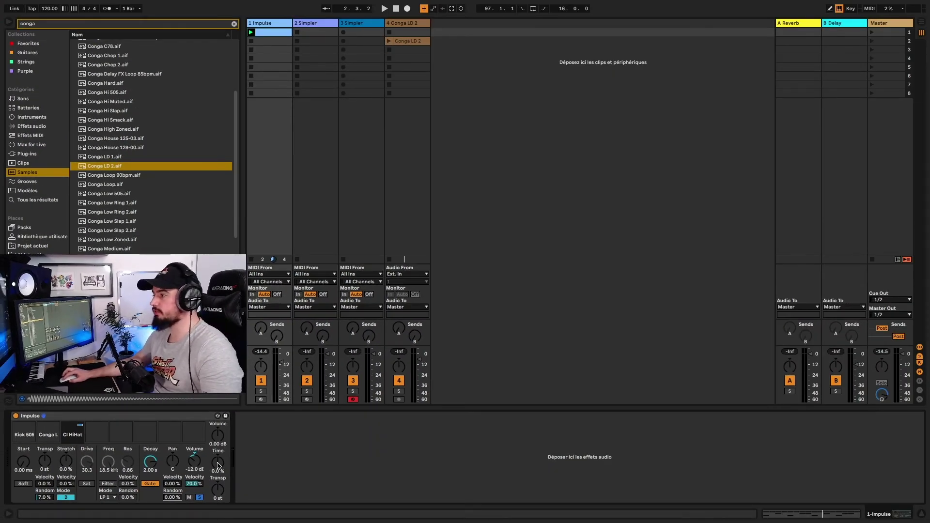
Set Impulse's global Time to 100% and turn off the Cl HiHat solo to hear it on the whole pattern
key("space")
left_click_drag(217, 465, 217, 441)
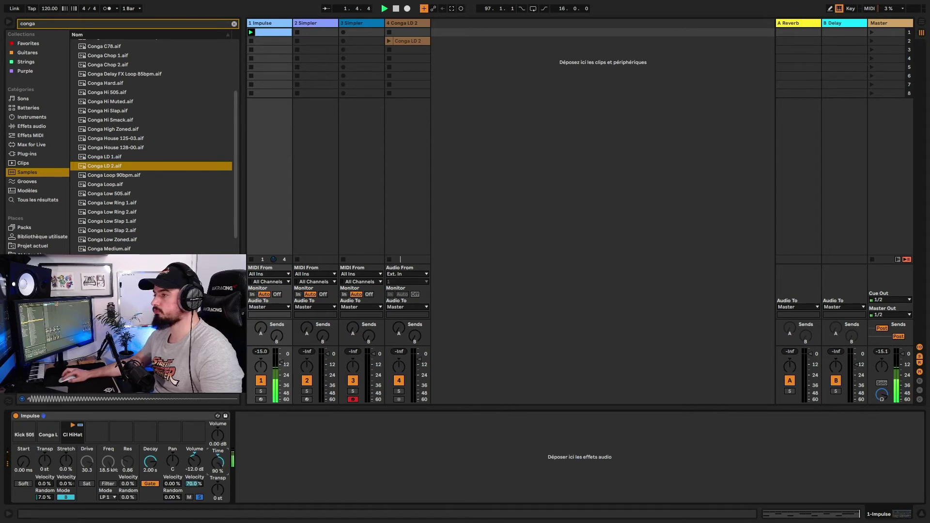
left_click_drag(217, 466, 217, 463)
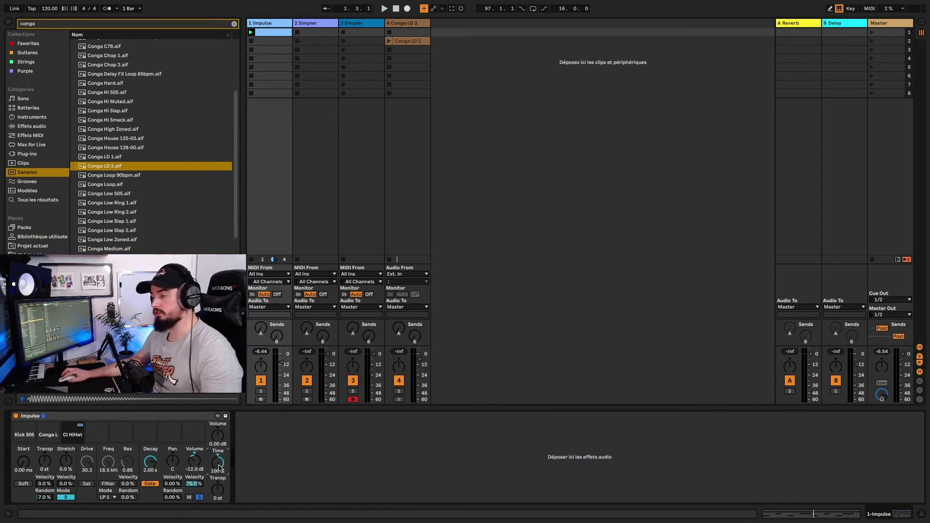
left_click(77, 431)
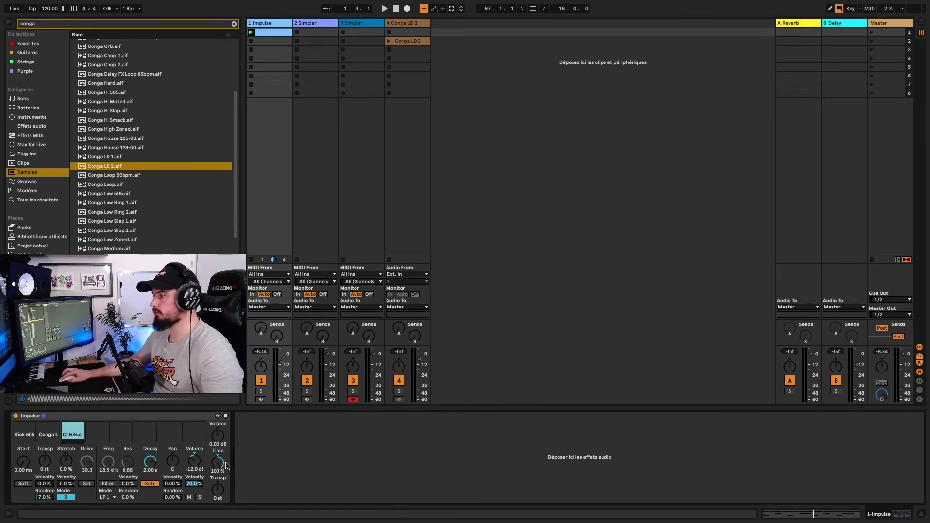
key("space")
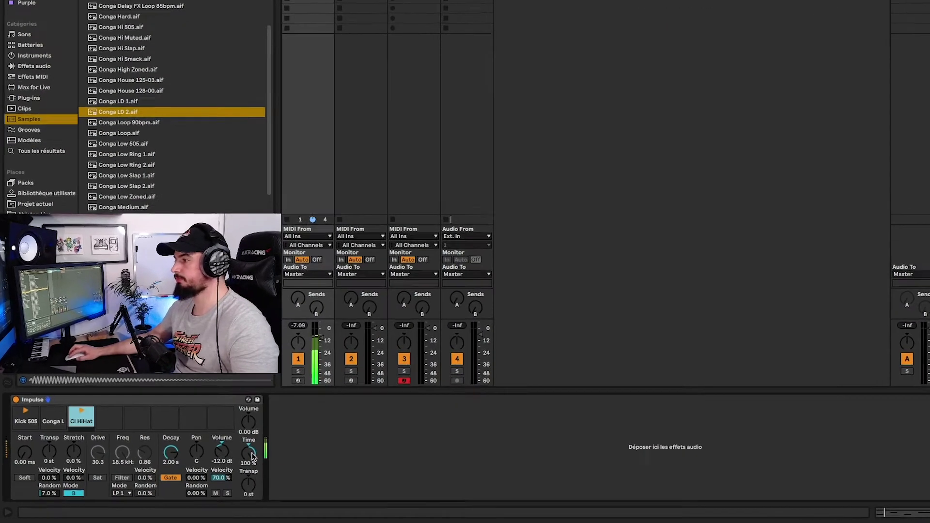
Set Impulse's global Time to 16% and try its global Transp at +24 st and -42 st before resetting it to 0 st
left_click_drag(221, 466, 221, 496)
mouse_move(318, 431)
left_mouse_down()
mouse_move(318, 476)
mouse_move(319, 421)
mouse_move(318, 438)
left_mouse_up()
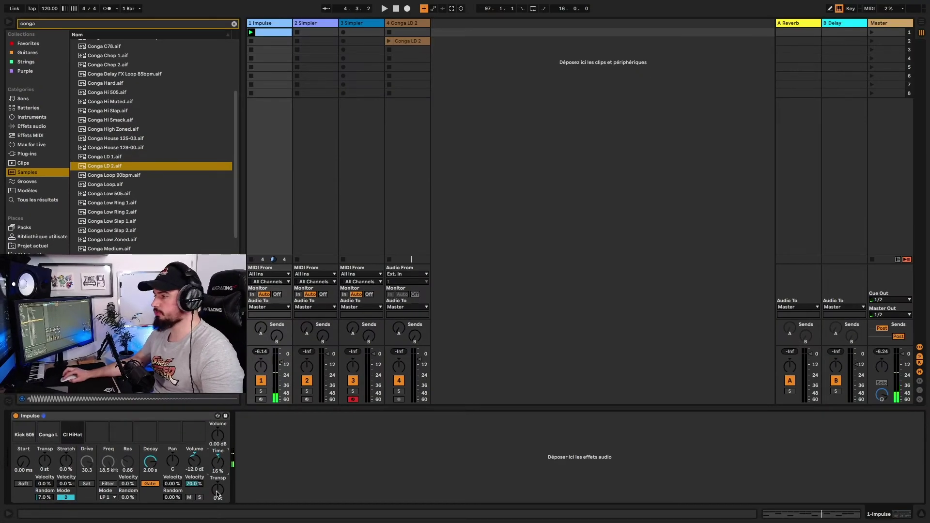
left_click_drag(217, 494, 216, 471)
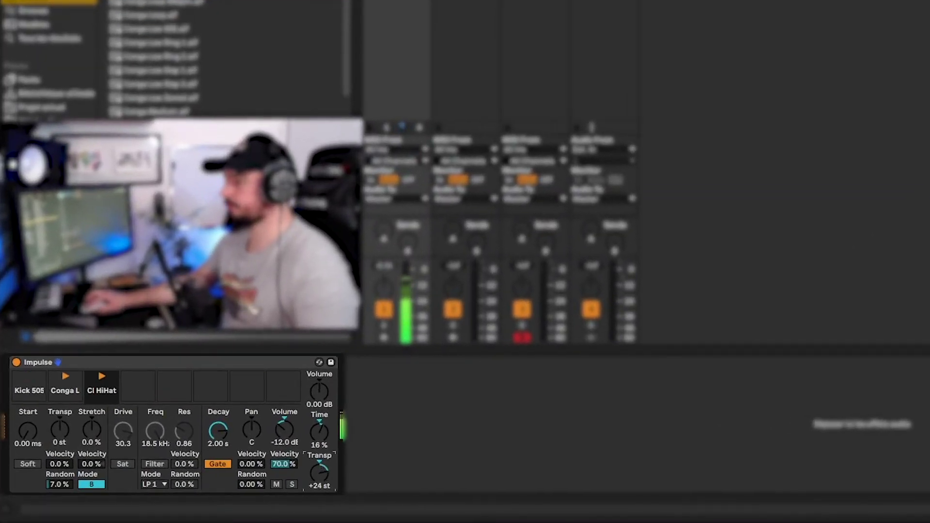
left_click_drag(318, 473, 319, 504)
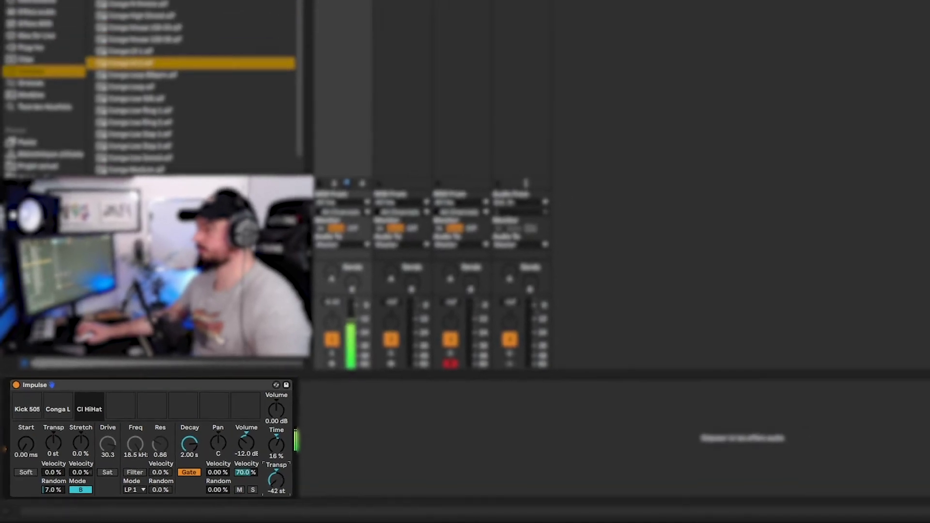
double_click(275, 481)
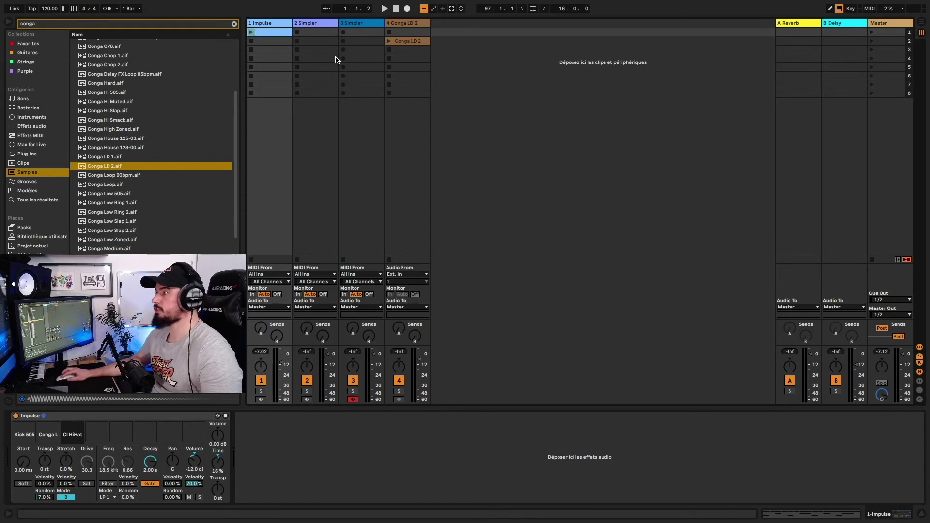
Compare the Simpler devices on tracks 2 and 3, and examine the Synth sample's waveform in Classic mode on track 2
left_click(316, 25)
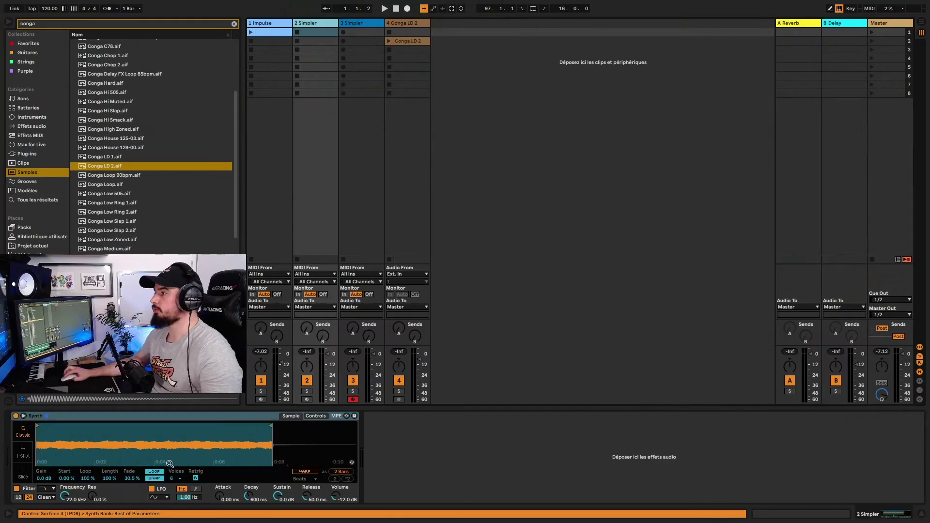
key("Right")
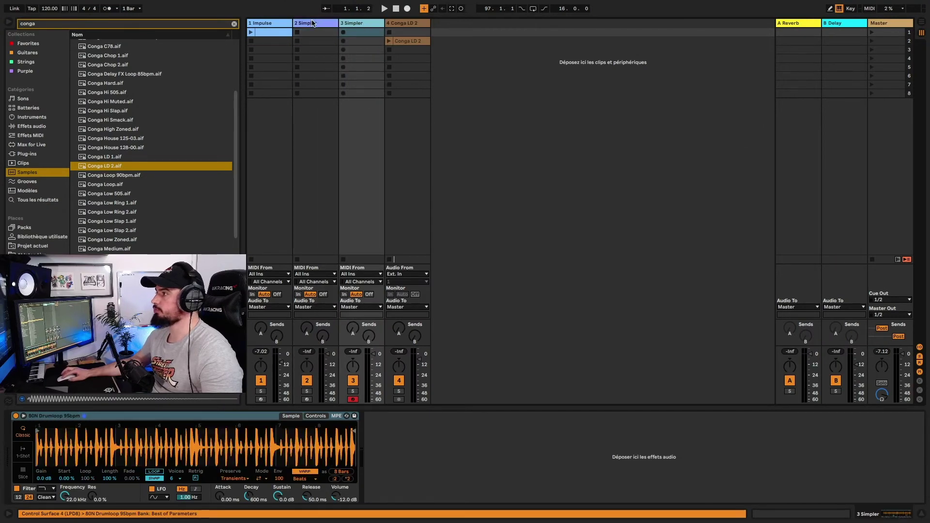
left_click(312, 24)
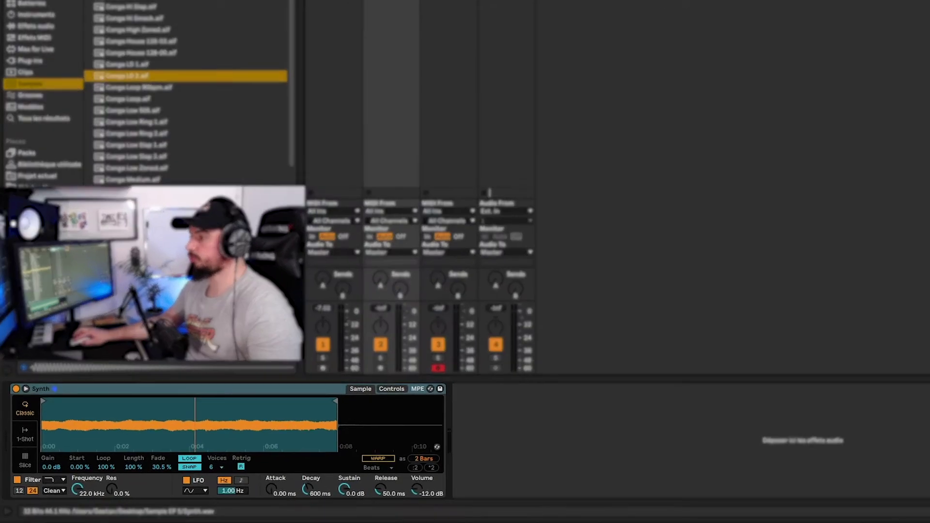
left_click_drag(178, 435, 177, 412)
left_click_drag(63, 409, 175, 408)
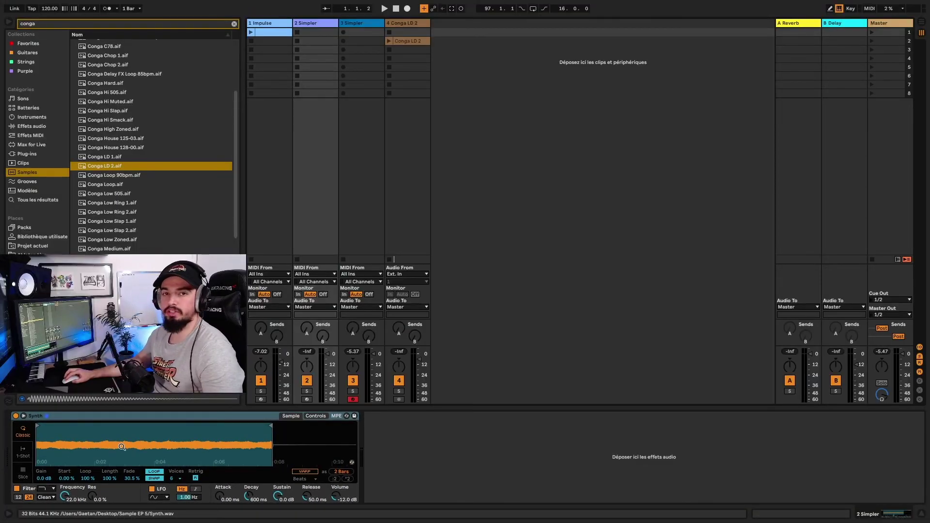
left_click(155, 443)
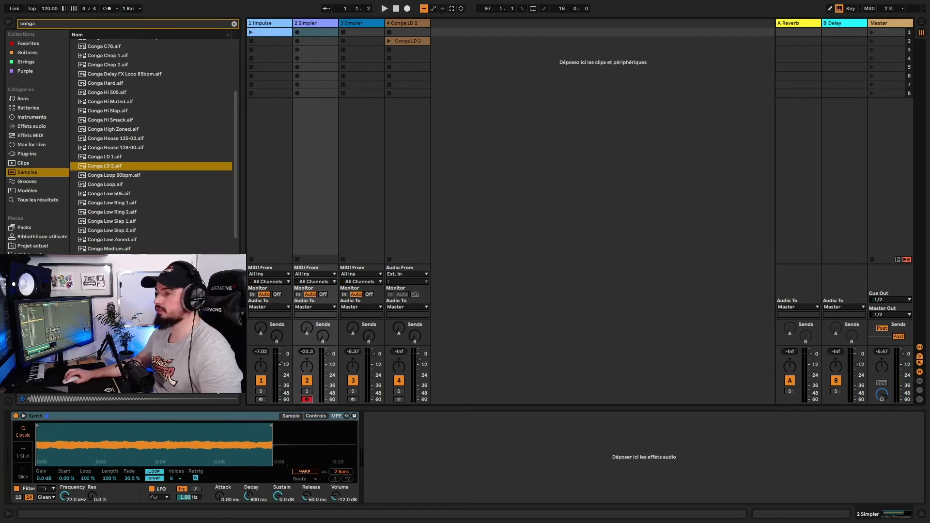
Audition the Synth sample on track 2 by playing notes with the computer MIDI keyboard
left_click(838, 9)
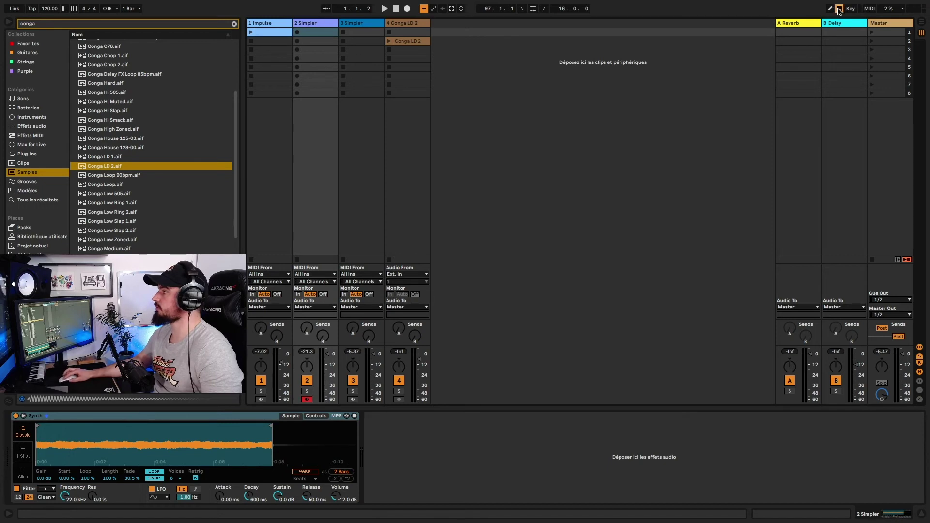
left_click(838, 8)
key("a")
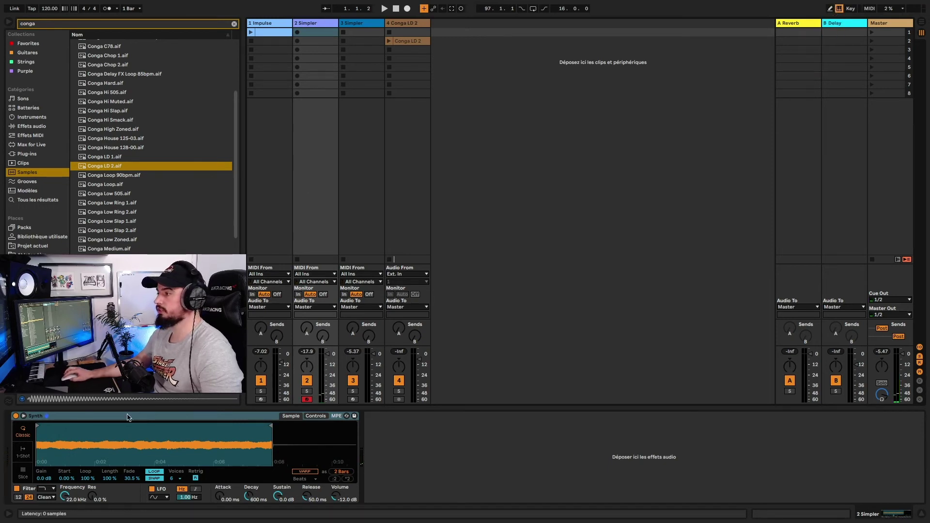
key("a")
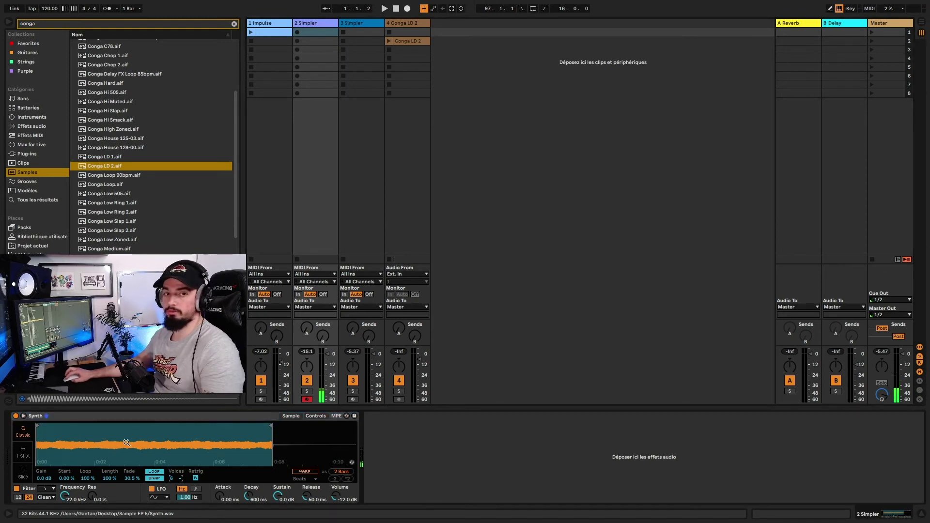
key("a")
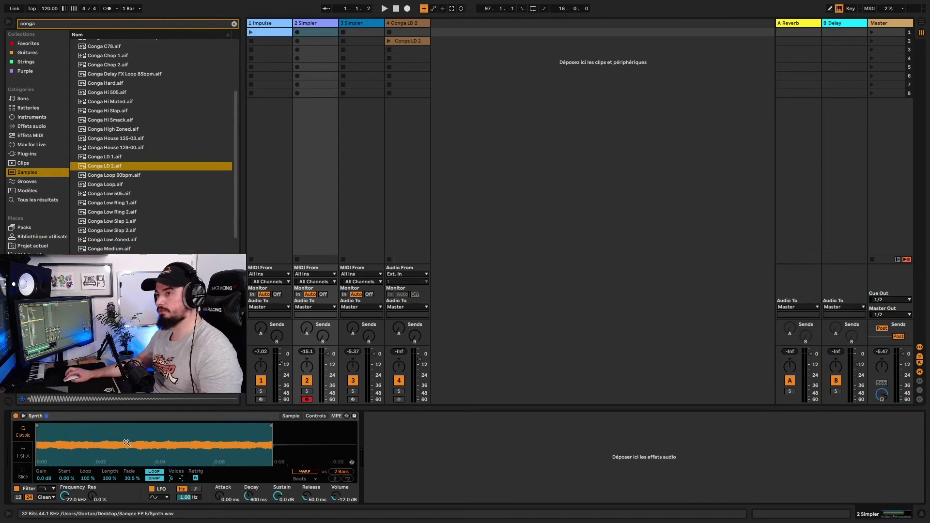
key("space")
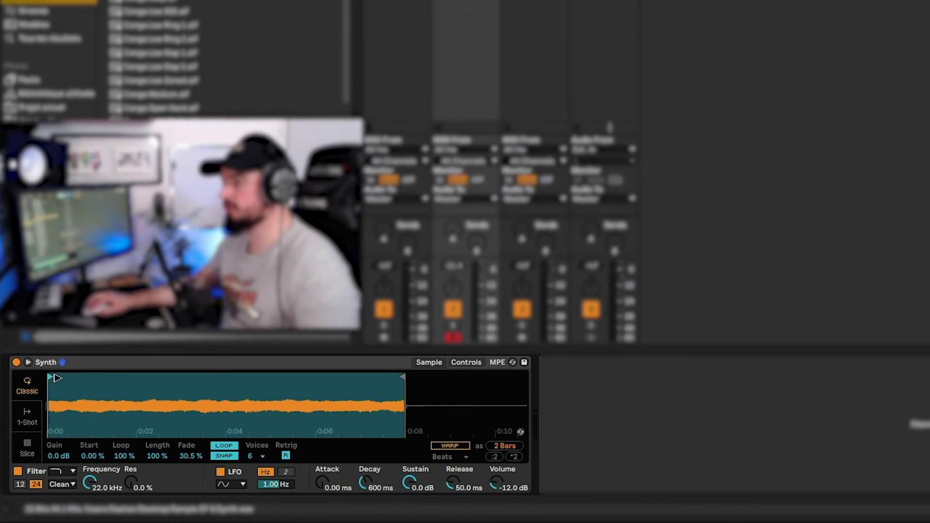
Try different playback regions on the Synth sample, from about 0:03 to 0:10 and from 0:00 to about 0:03
left_click_drag(56, 378, 175, 384)
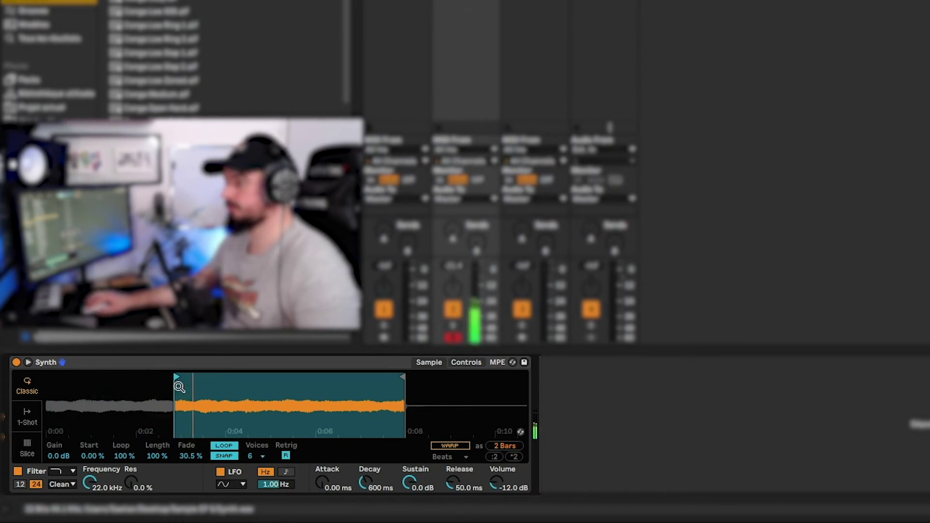
mouse_move(403, 376)
left_mouse_down()
mouse_move(189, 380)
mouse_move(500, 381)
left_mouse_up()
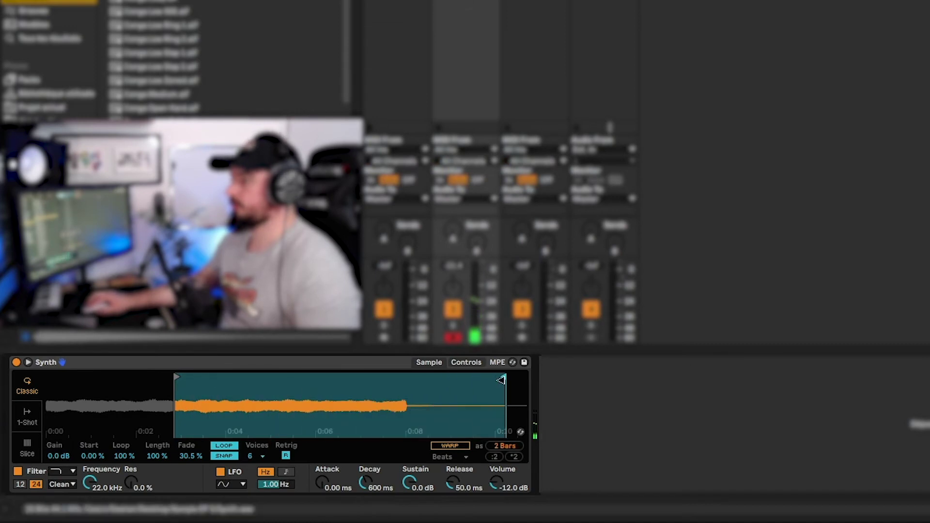
key("ctrl+z")
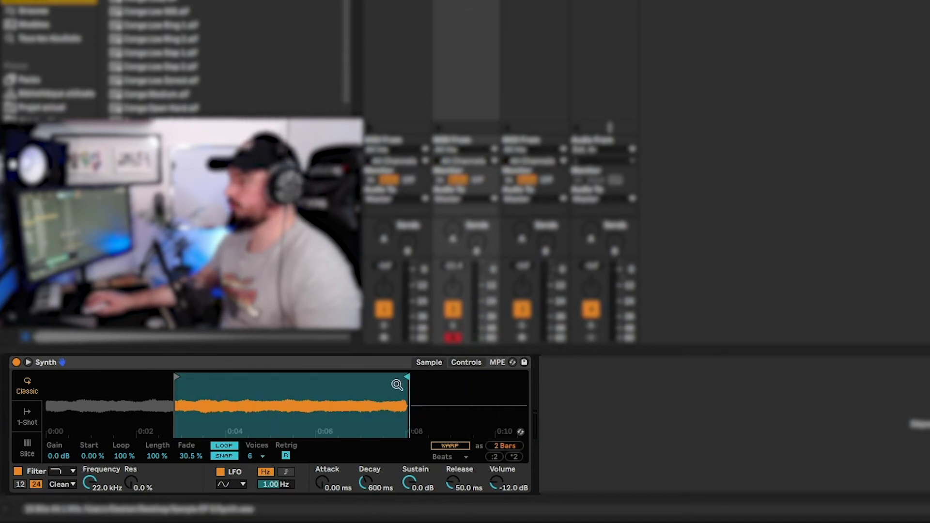
left_click_drag(181, 379, 50, 379)
mouse_move(398, 379)
left_mouse_down()
mouse_move(155, 379)
mouse_move(184, 379)
left_mouse_up()
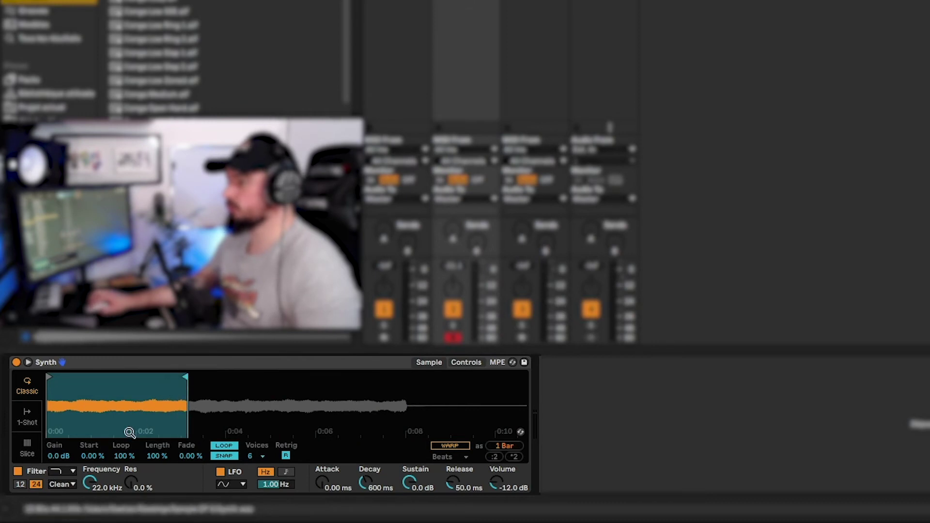
Try the Synth sample's Start at 89.1% within the shortened region and adjust its Fade
left_click_drag(88, 455, 89, 374)
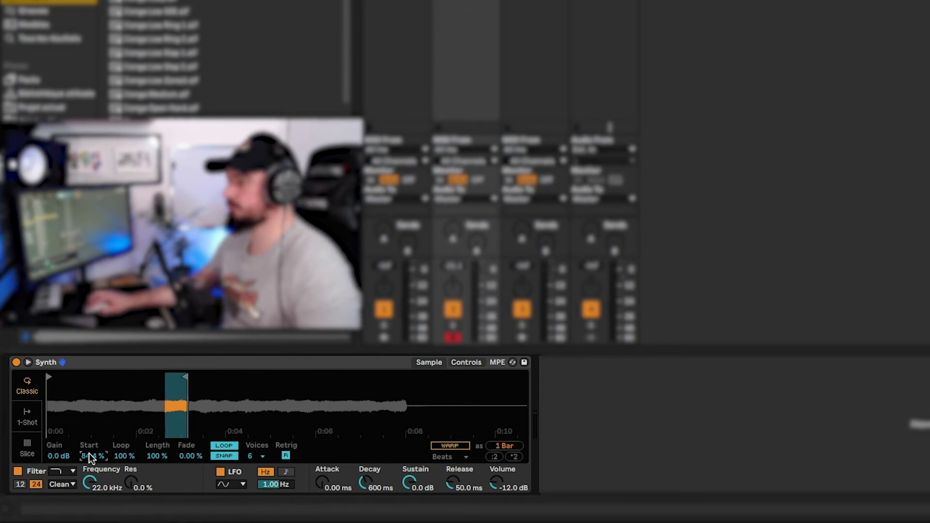
mouse_move(88, 455)
left_mouse_down()
mouse_move(88, 436)
mouse_move(89, 458)
left_mouse_up()
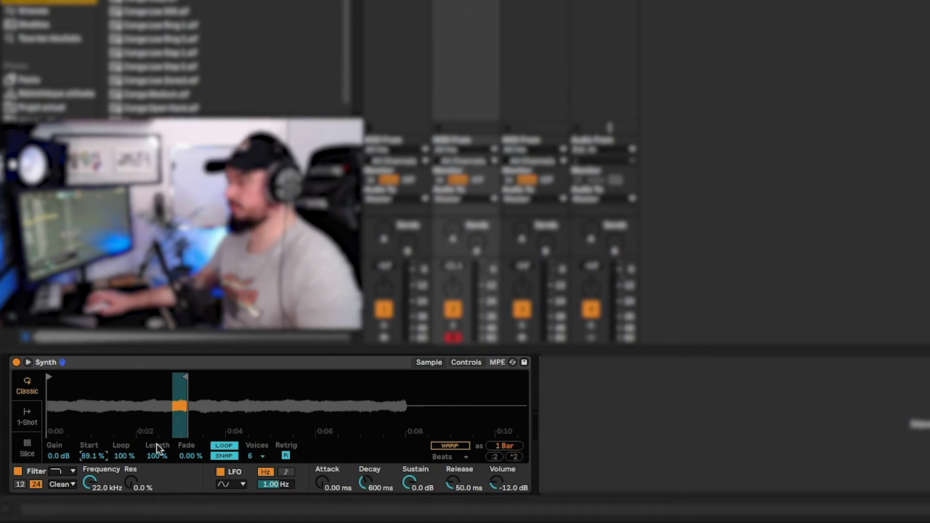
left_click(190, 455)
left_click_drag(189, 456, 173, 414)
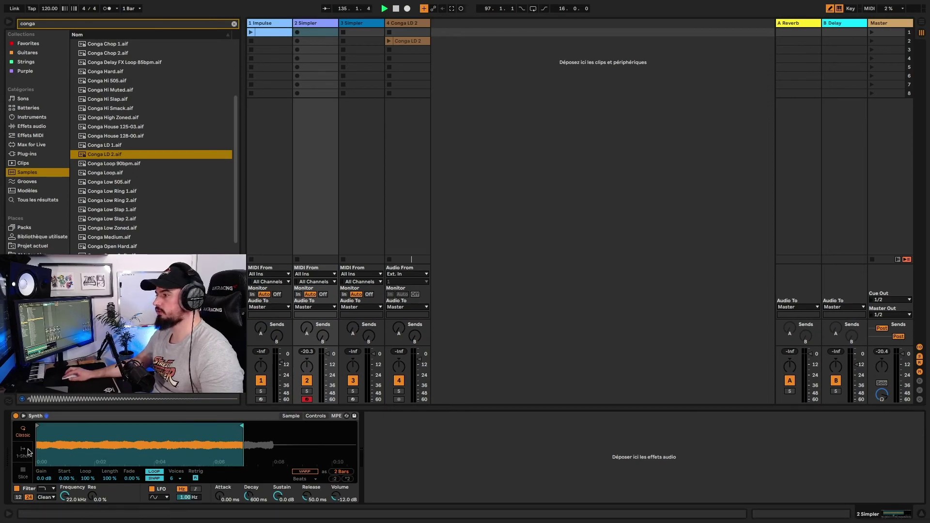
Switch the Synth Simpler to 1-Shot mode and extend the sample's end marker to about 0:08 in the enlarged waveform view
left_click(21, 452)
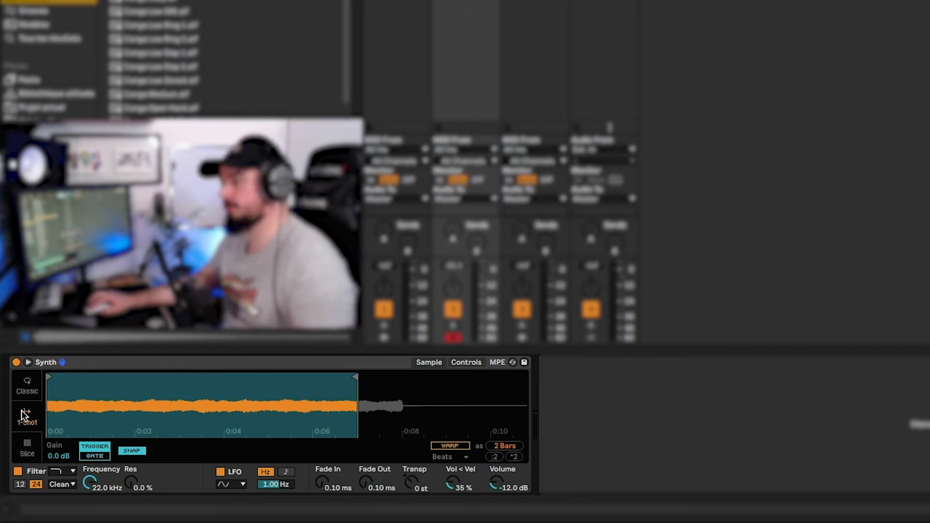
left_click(468, 362)
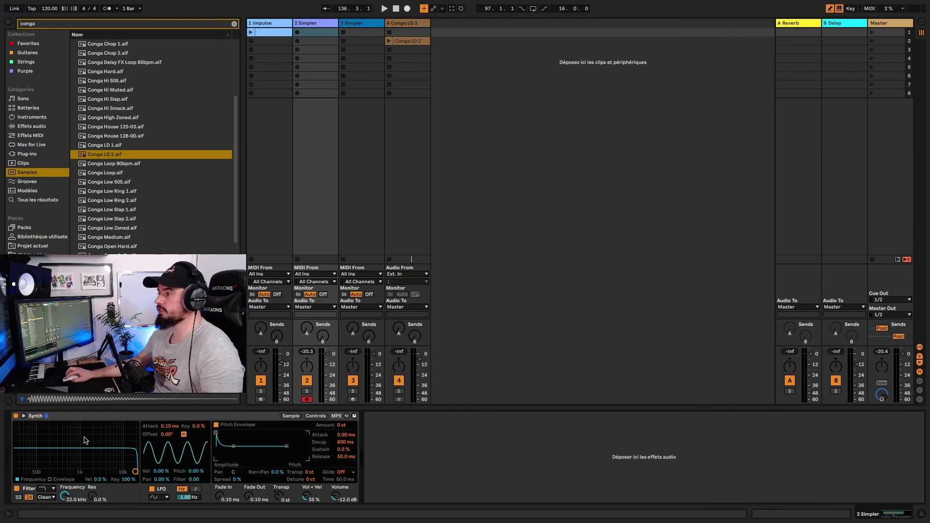
left_click(23, 416)
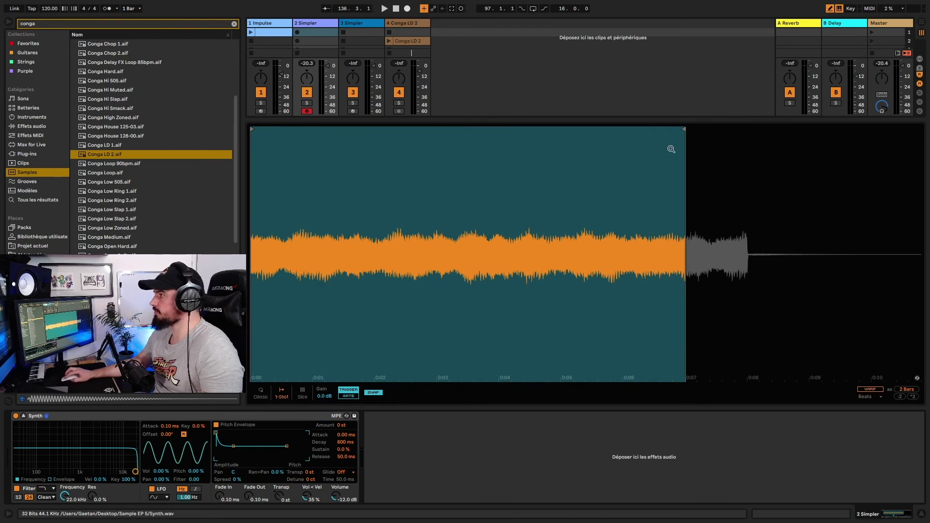
left_click_drag(680, 131, 748, 130)
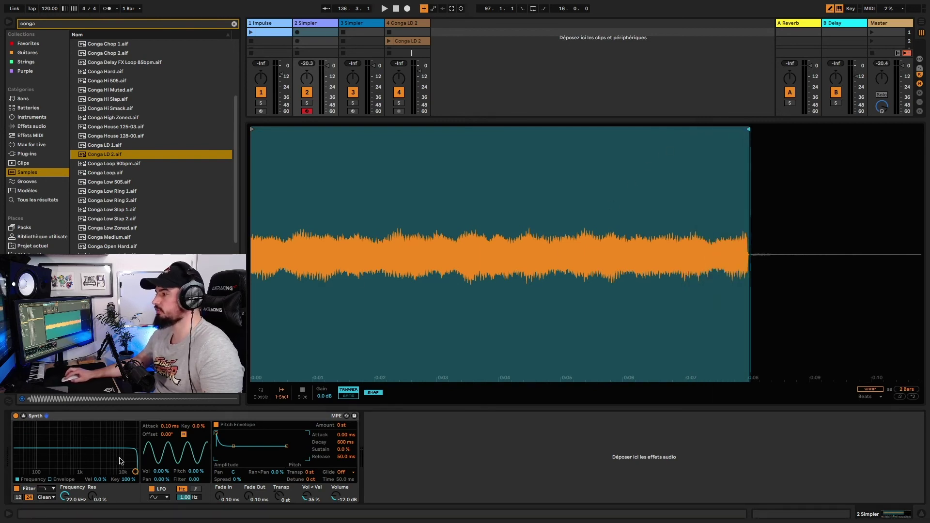
Set the Synth Simpler's filter to 1.41 kHz with 57% resonance and reshape its pitch envelope
left_click_drag(136, 455, 86, 450)
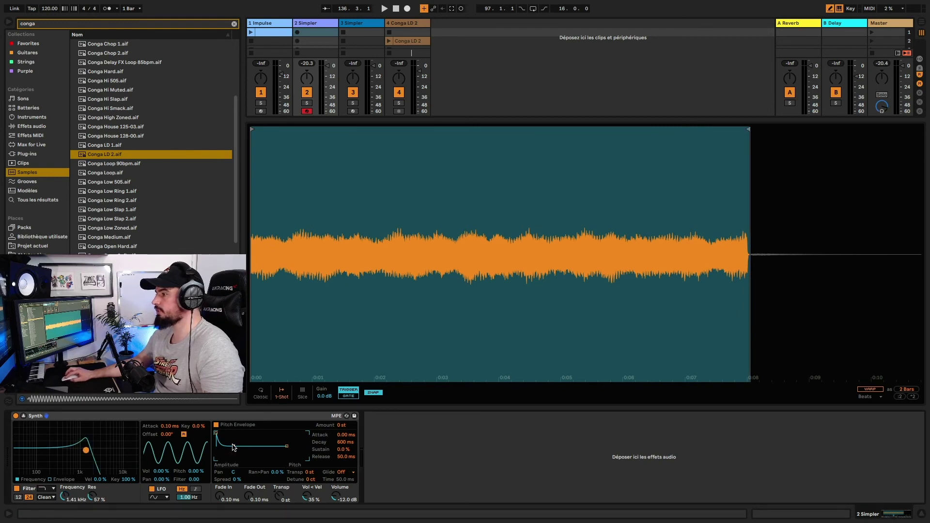
mouse_move(233, 446)
left_mouse_down()
mouse_move(256, 439)
mouse_move(225, 433)
left_mouse_up()
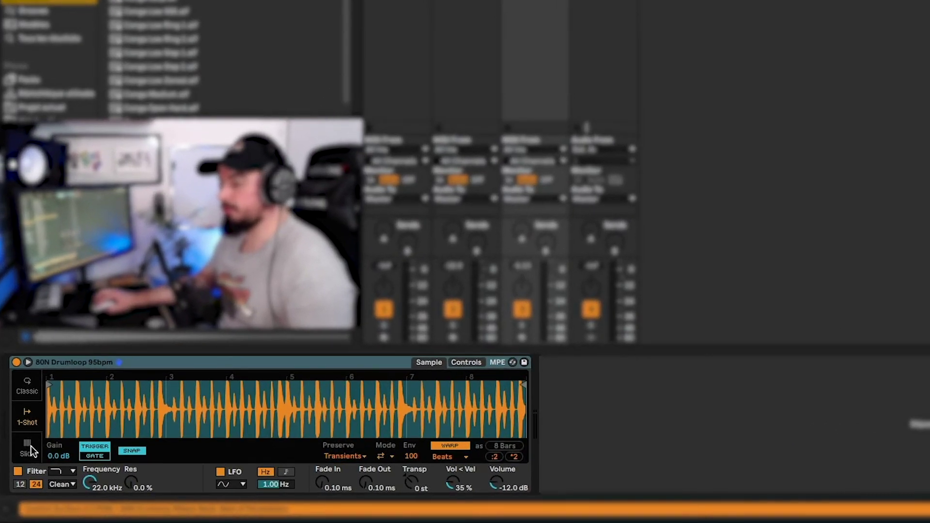
Switch the 80N Drumloop 95bpm Simpler on track 3 to Slice mode and inspect its slices in the enlarged waveform
left_click(18, 474)
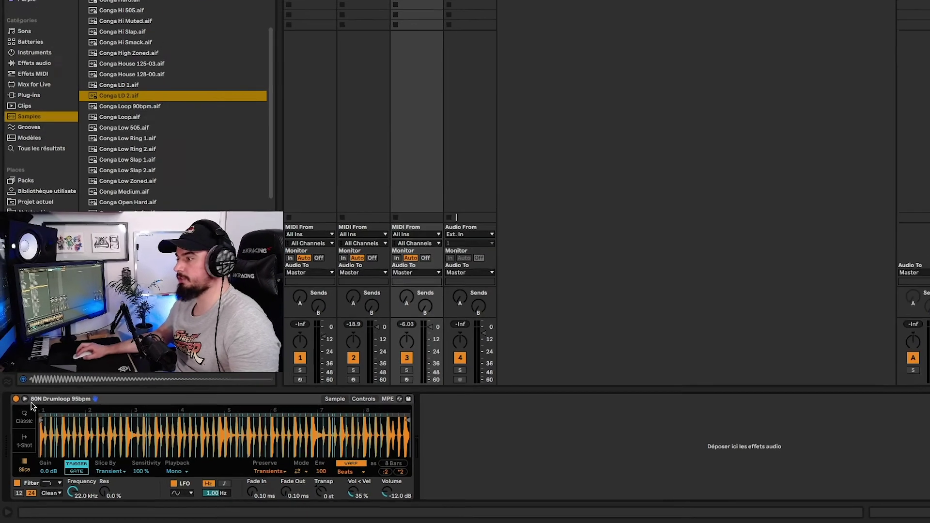
left_click(26, 399)
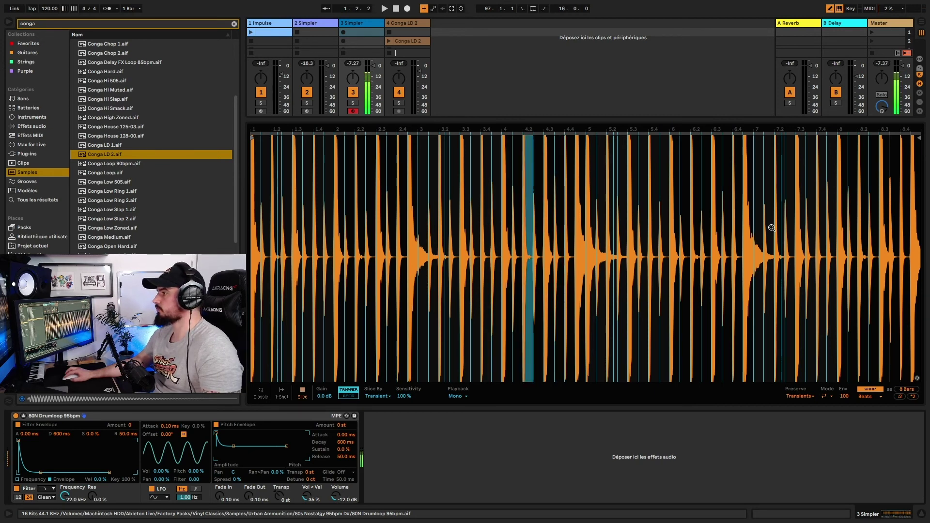
left_click_drag(772, 231, 836, 326)
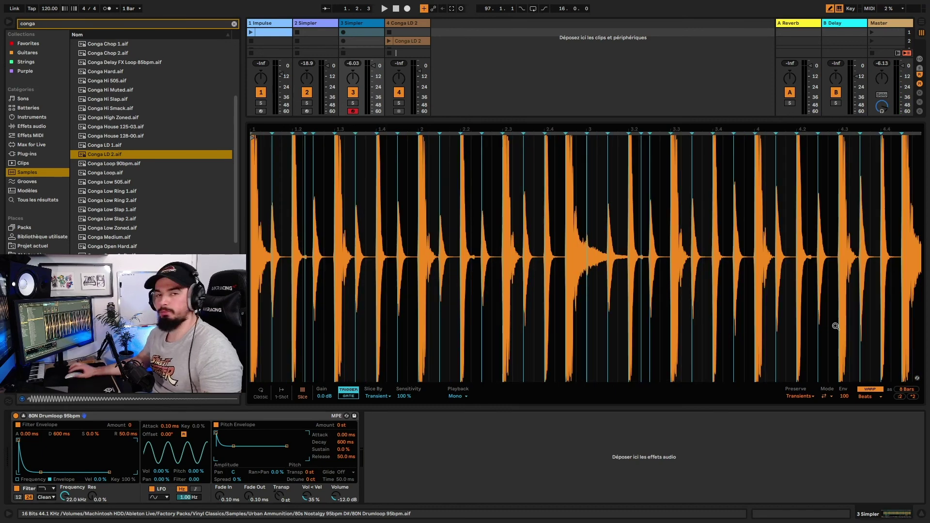